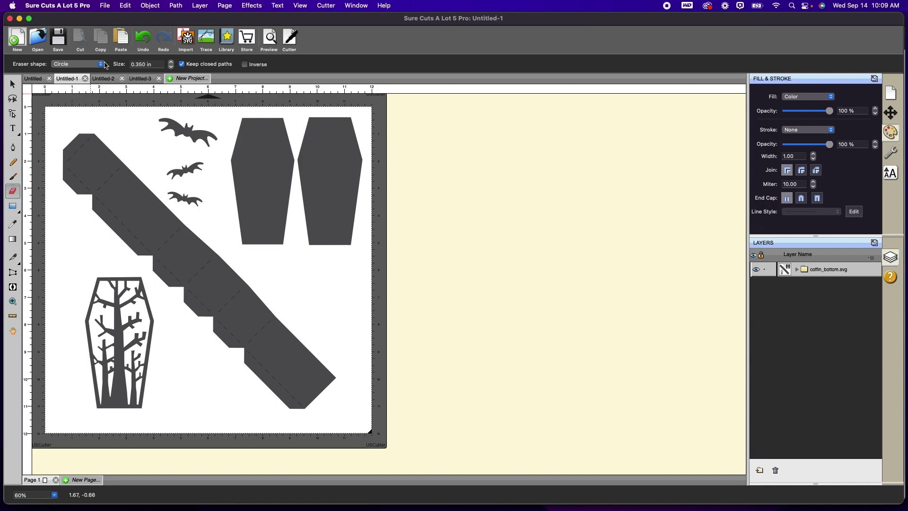
# Erase the coffin panel with the tree cutout using a square eraser sized 1.35 in
pyautogui.click(100, 64)
pyautogui.click(71, 75)
pyautogui.moveTo(90, 287)
pyautogui.mouseDown()
pyautogui.moveTo(124, 293)
pyautogui.moveTo(134, 310)
pyautogui.moveTo(138, 379)
pyautogui.moveTo(123, 394)
pyautogui.moveTo(95, 367)
pyautogui.moveTo(89, 314)
pyautogui.moveTo(128, 356)
pyautogui.mouseUp()
pyautogui.click(13, 85)
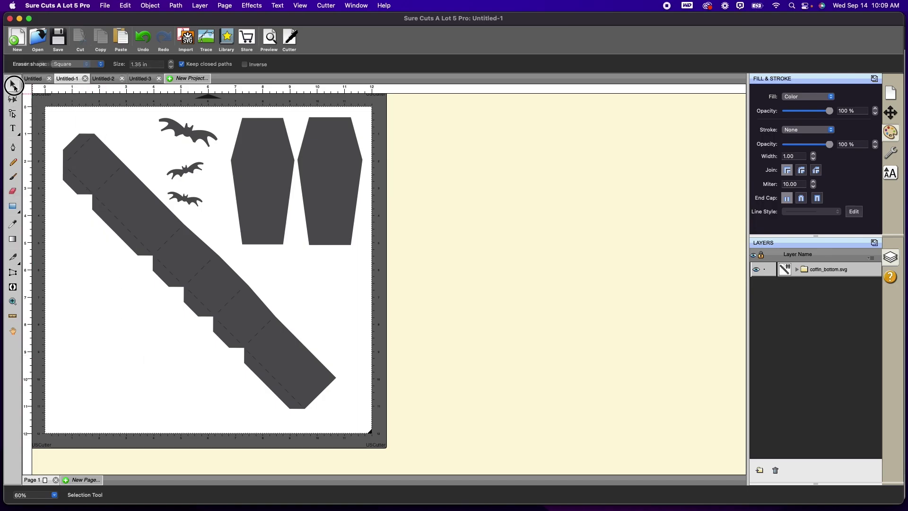
# Import coffin_top.svg from the SVGs folder onto the same page as the coffin bottom pieces
pyautogui.click(193, 42)
pyautogui.click(376, 120)
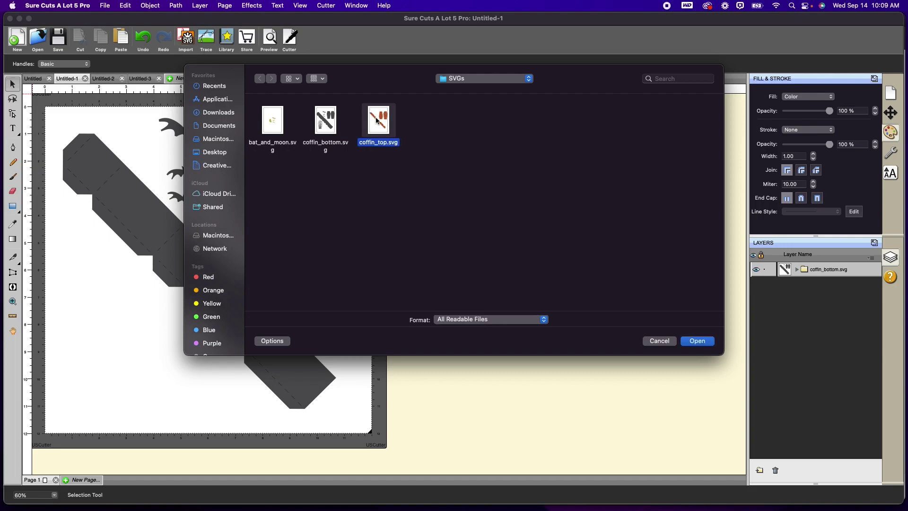
pyautogui.click(684, 343)
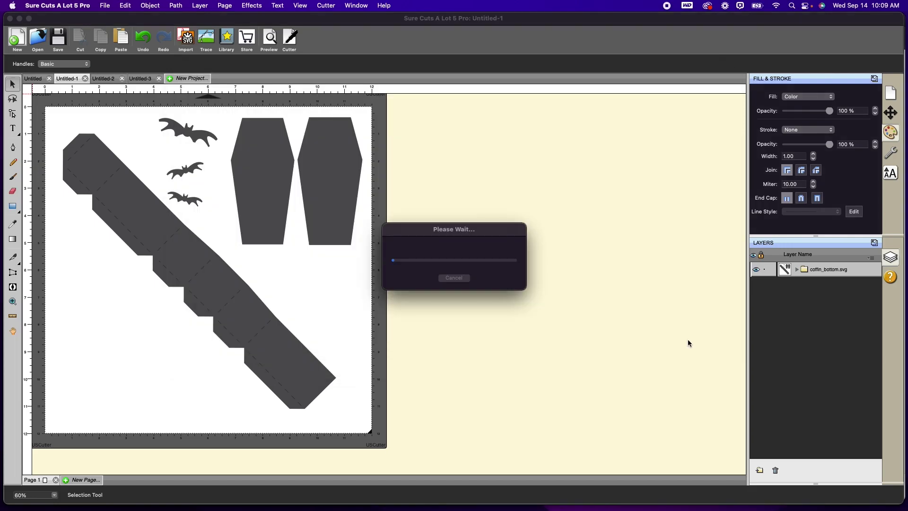
pyautogui.moveTo(403, 258); pyautogui.dragTo(334, 194)
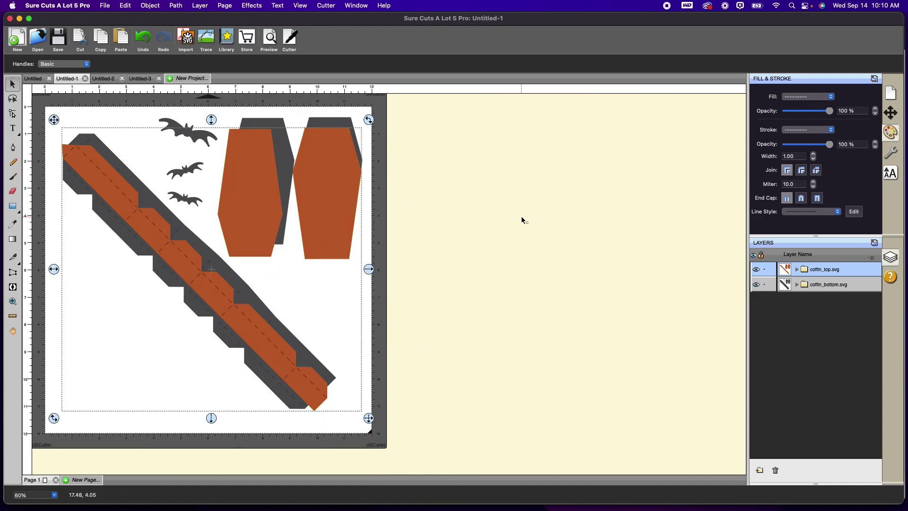
pyautogui.click(520, 220)
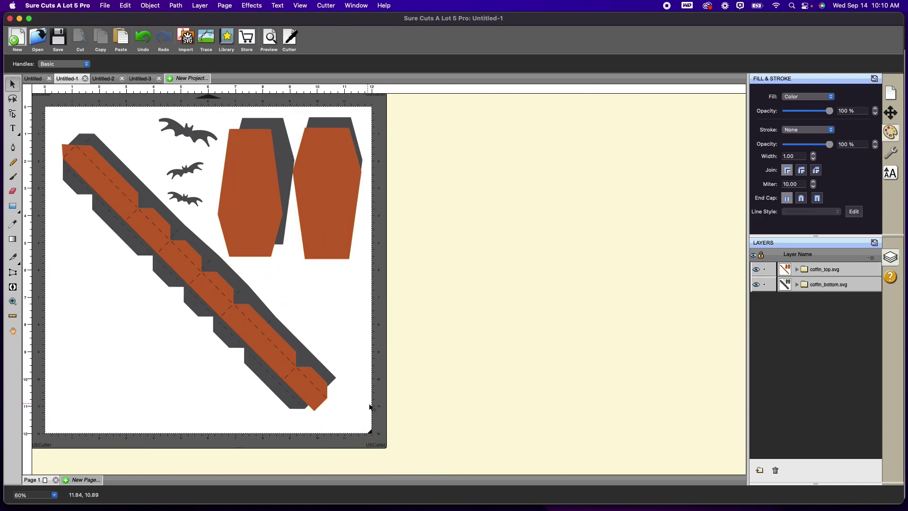
# Select both coffin designs together and scale them proportionally to 50 percent
pyautogui.moveTo(472, 456)
pyautogui.mouseDown()
pyautogui.moveTo(270, 170)
pyautogui.moveTo(35, 90)
pyautogui.mouseUp()
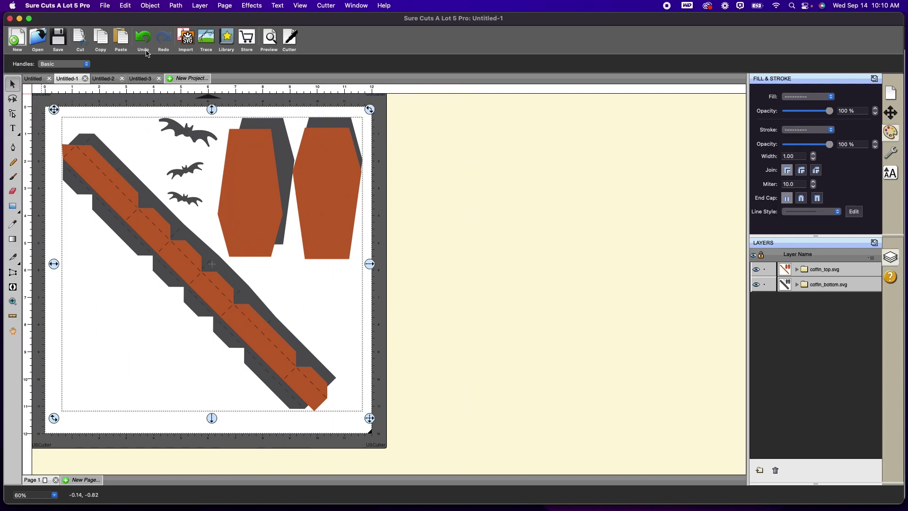
pyautogui.click(145, 6)
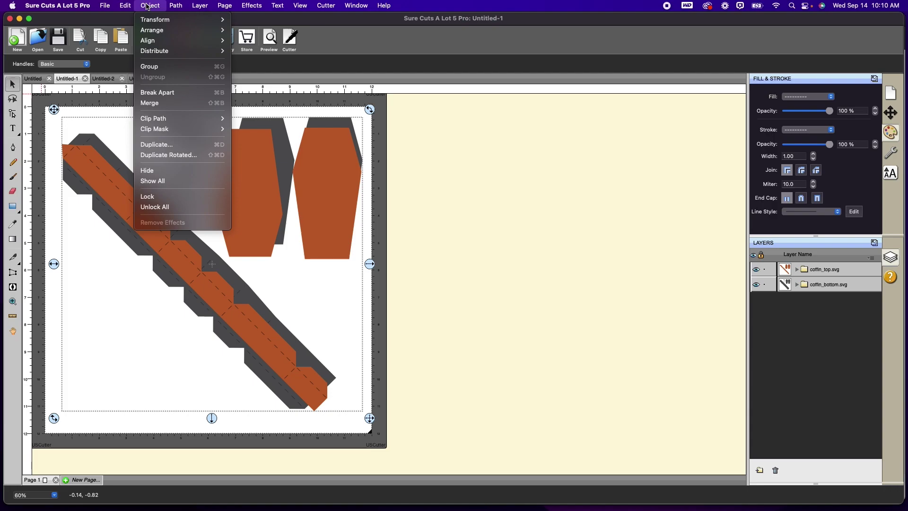
pyautogui.moveTo(151, 21)
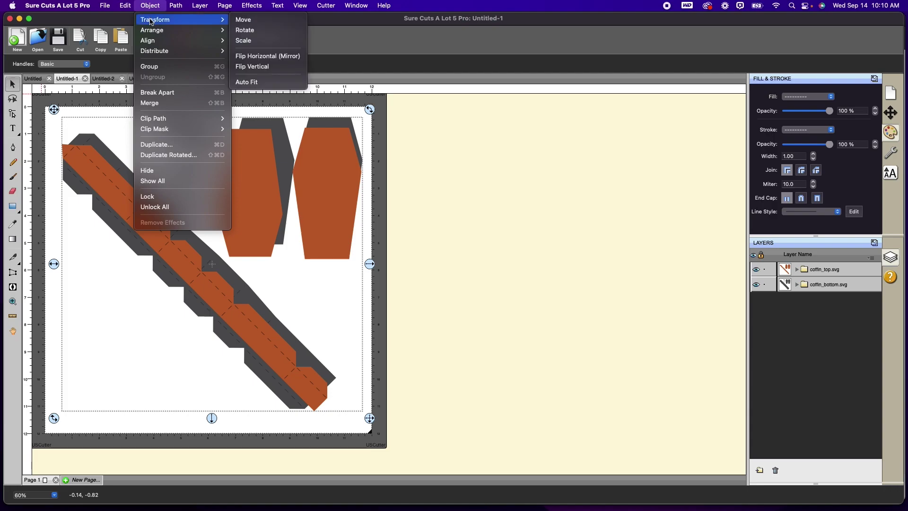
pyautogui.click(243, 40)
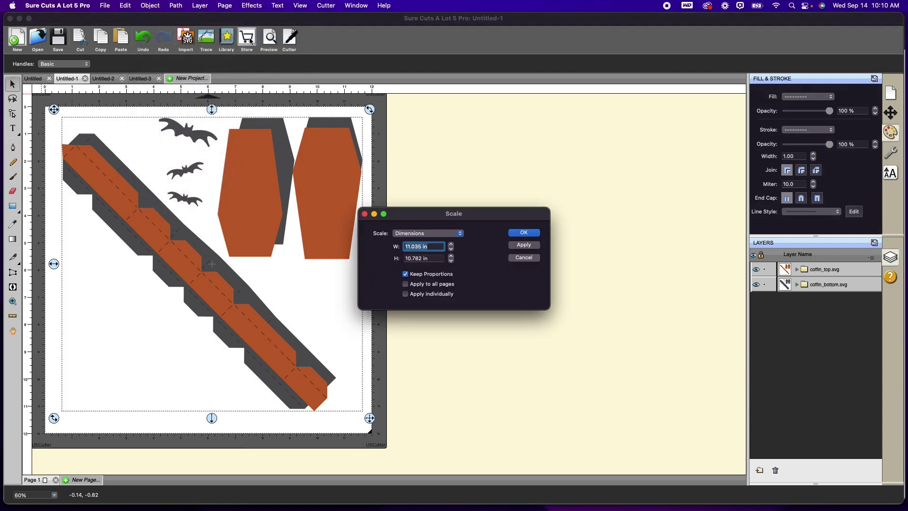
pyautogui.click(463, 233)
pyautogui.click(449, 247)
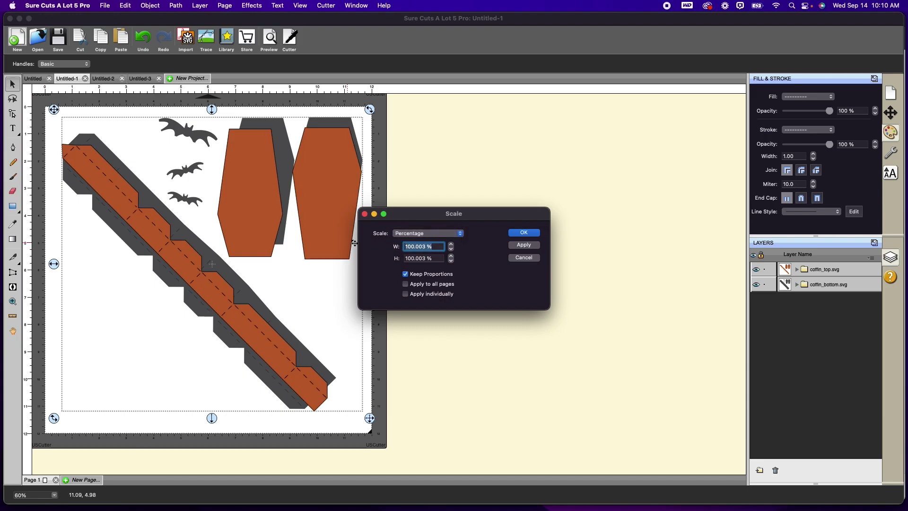
pyautogui.write('50')
pyautogui.click(536, 235)
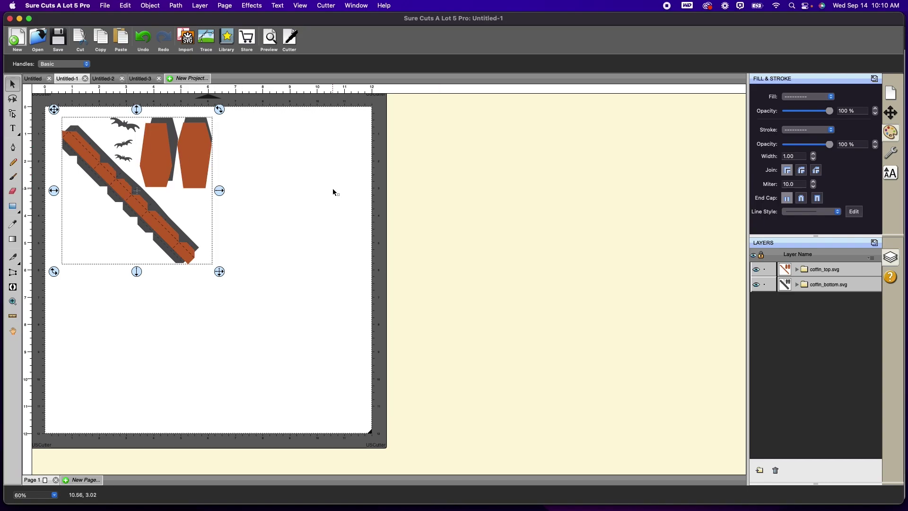
pyautogui.click(311, 192)
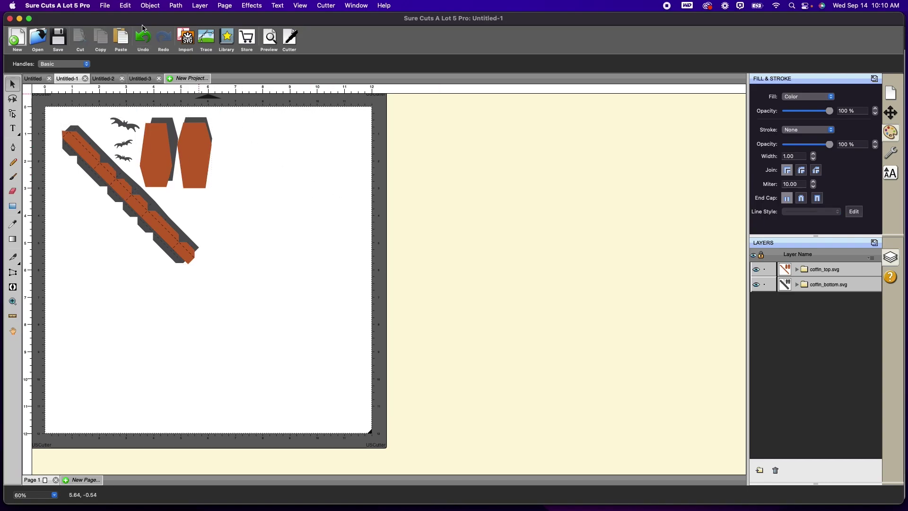
# Export the scaled design to the SVGs folder as an SVG named 50, with Design Space compatibility enabled
pyautogui.click(105, 6)
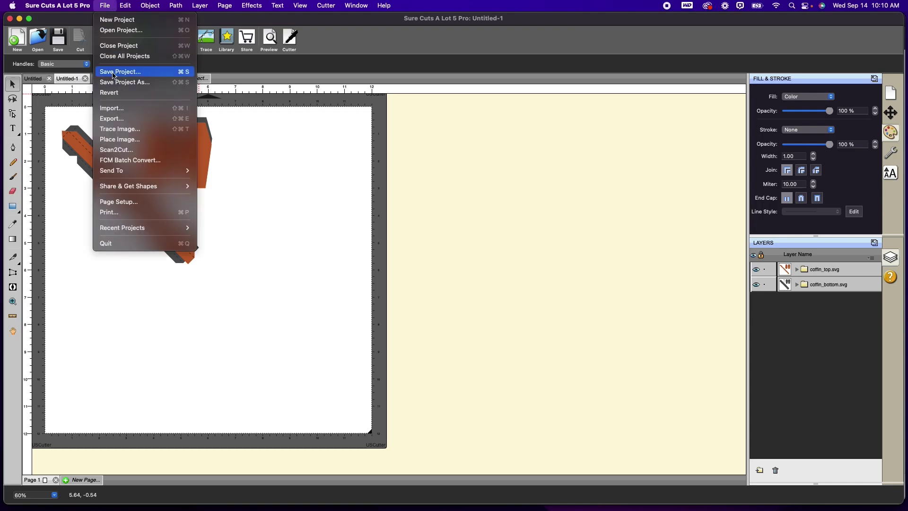
pyautogui.click(113, 119)
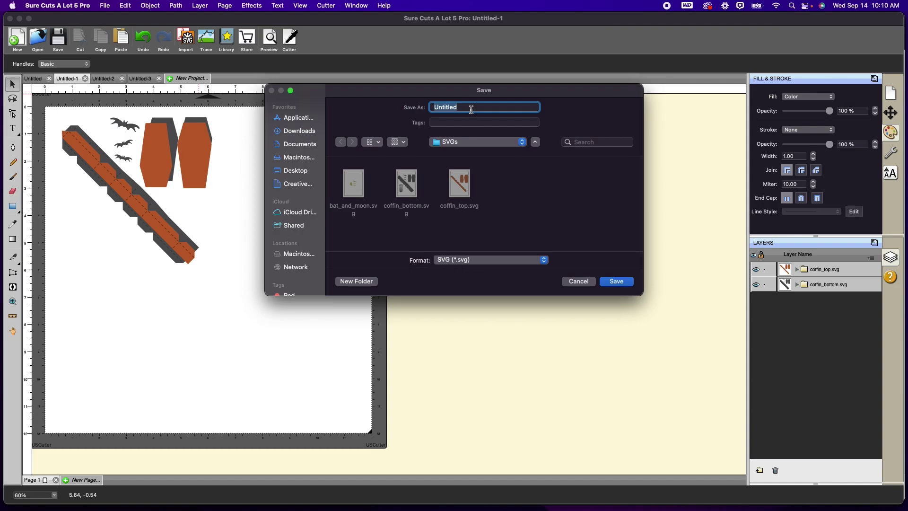
pyautogui.write('50')
pyautogui.click(617, 282)
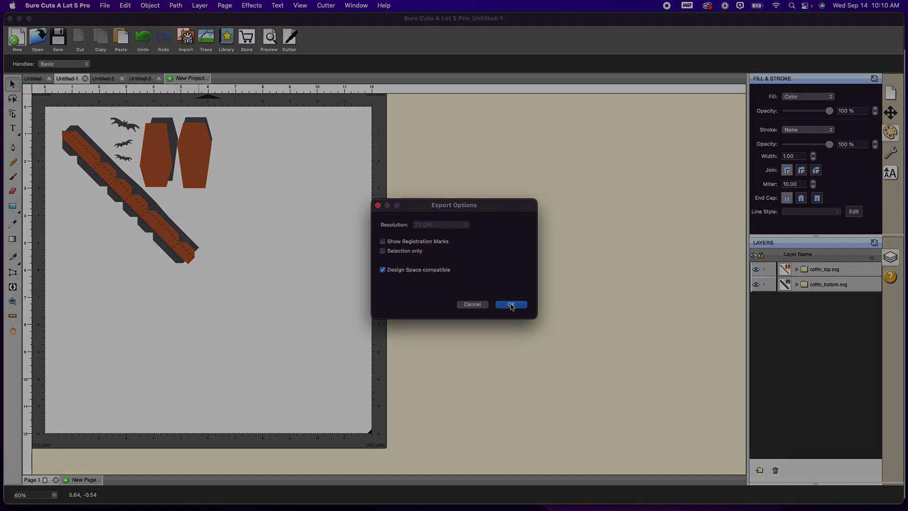
pyautogui.click(512, 305)
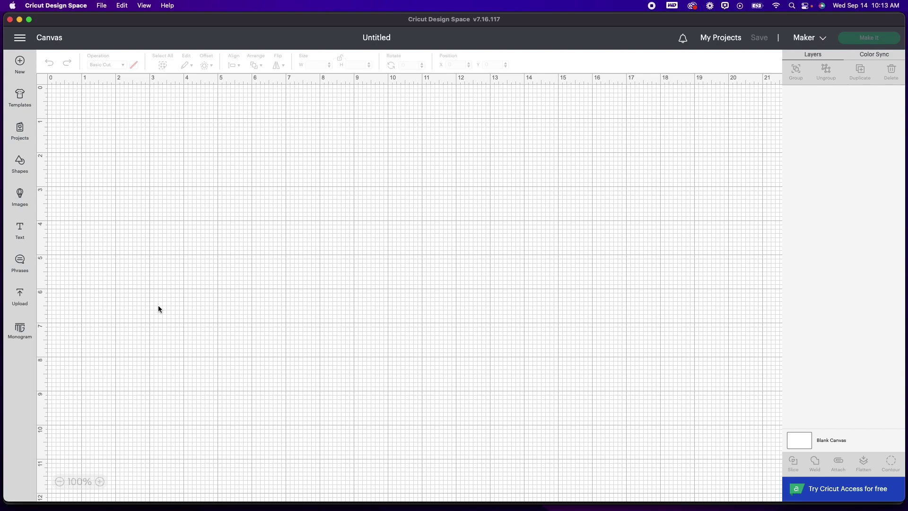
# In Cricut Design Space, start an image upload and open 50.svg from the Coffin 3DSVG.com folder's SVGs subfolder
pyautogui.click(20, 298)
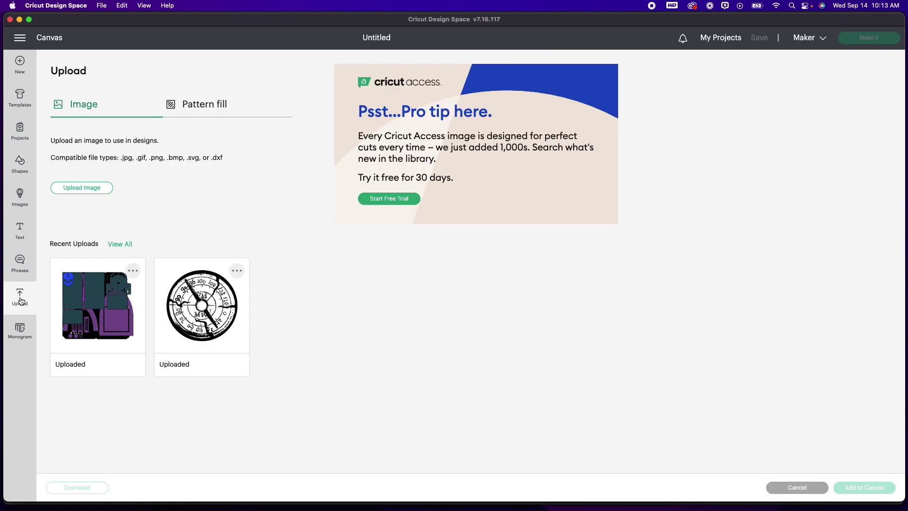
pyautogui.click(83, 188)
pyautogui.click(480, 264)
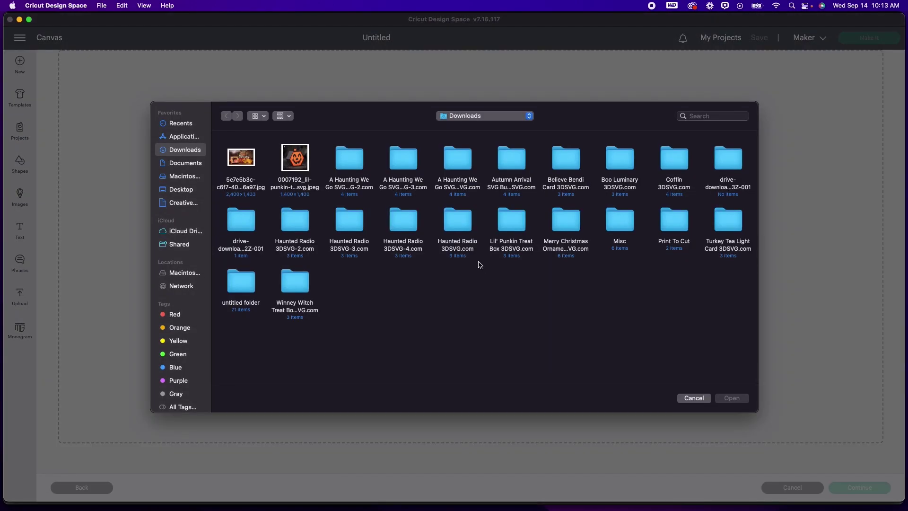
pyautogui.doubleClick(680, 168)
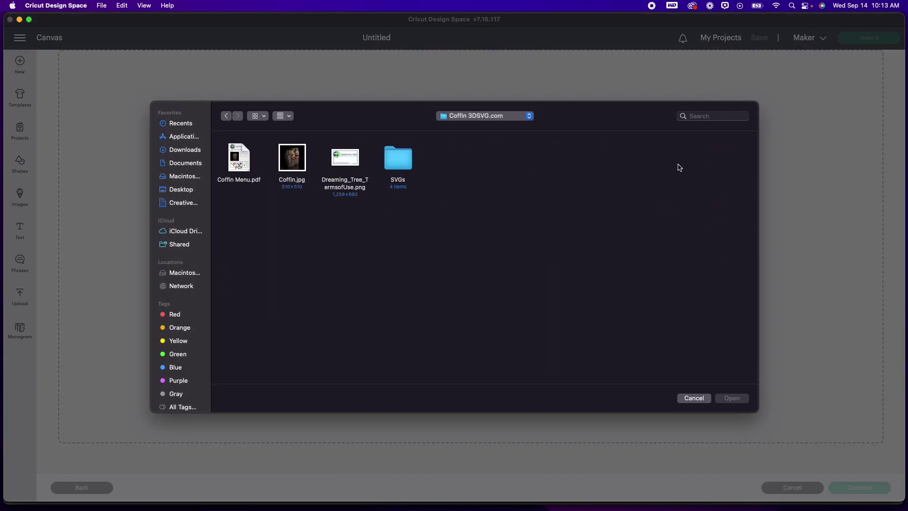
pyautogui.doubleClick(396, 159)
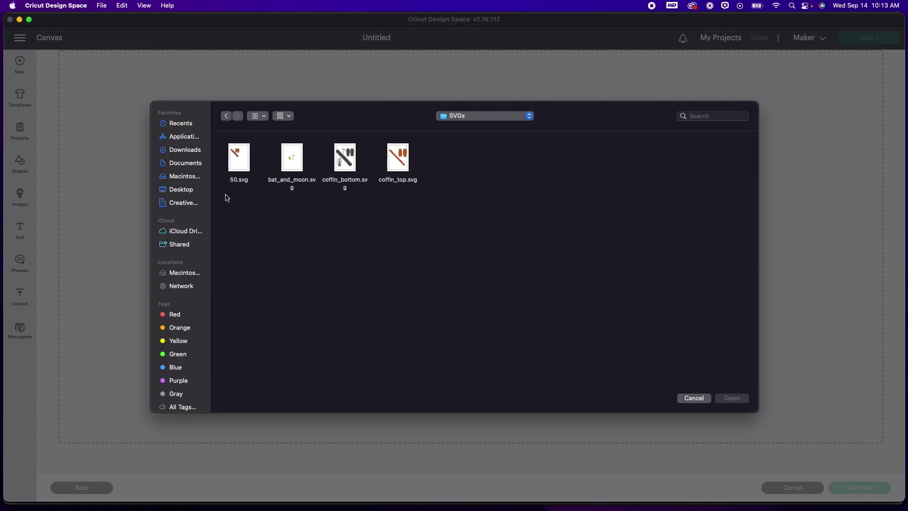
pyautogui.click(239, 183)
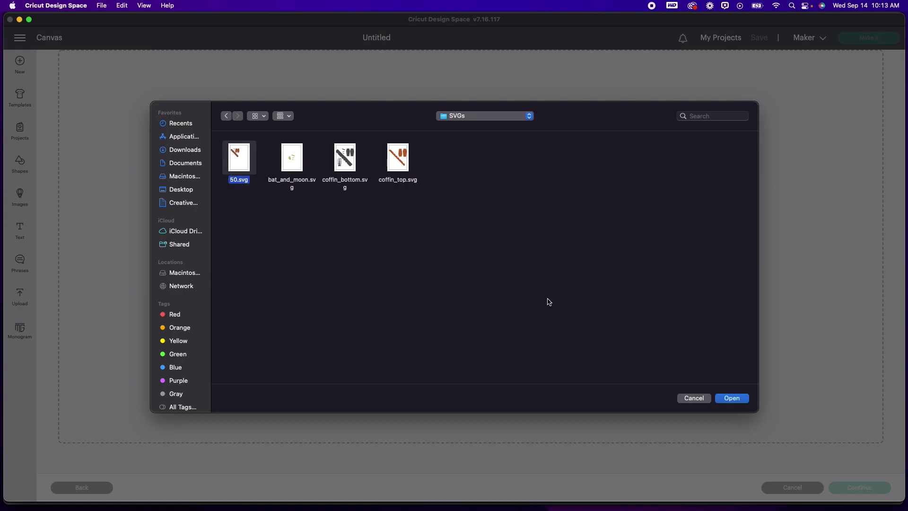
pyautogui.click(741, 398)
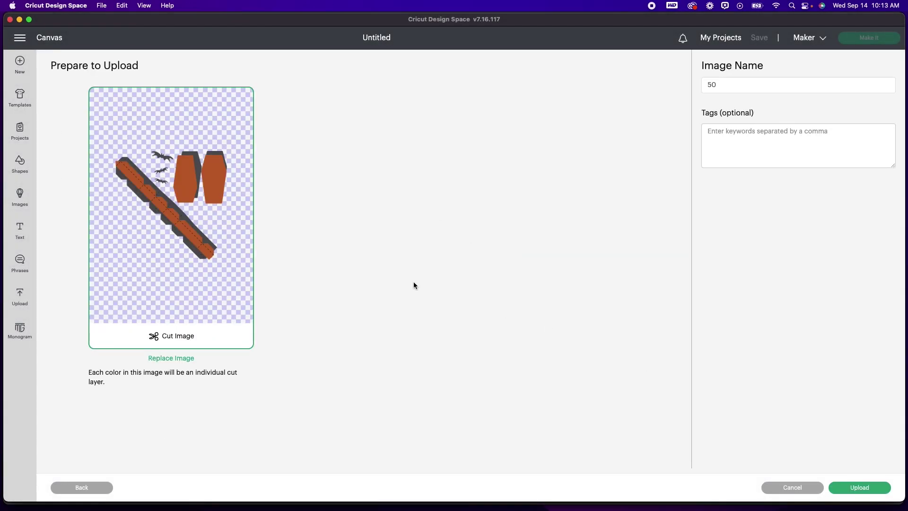
# Upload the cut image under the name 50 and add it to the canvas
pyautogui.click(876, 492)
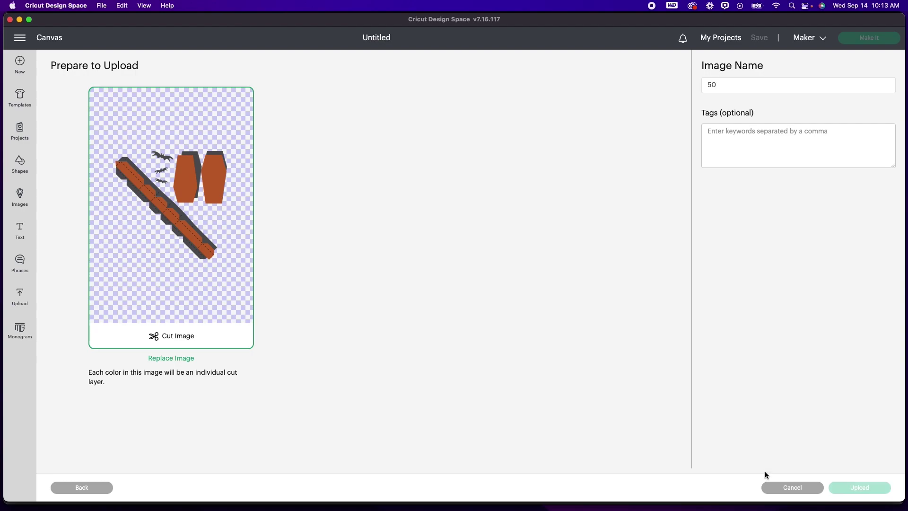
pyautogui.click(104, 293)
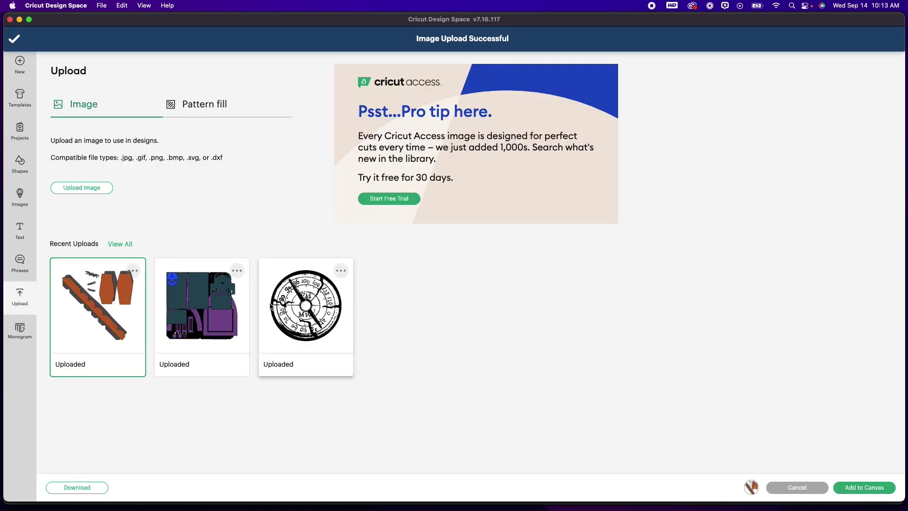
pyautogui.click(856, 488)
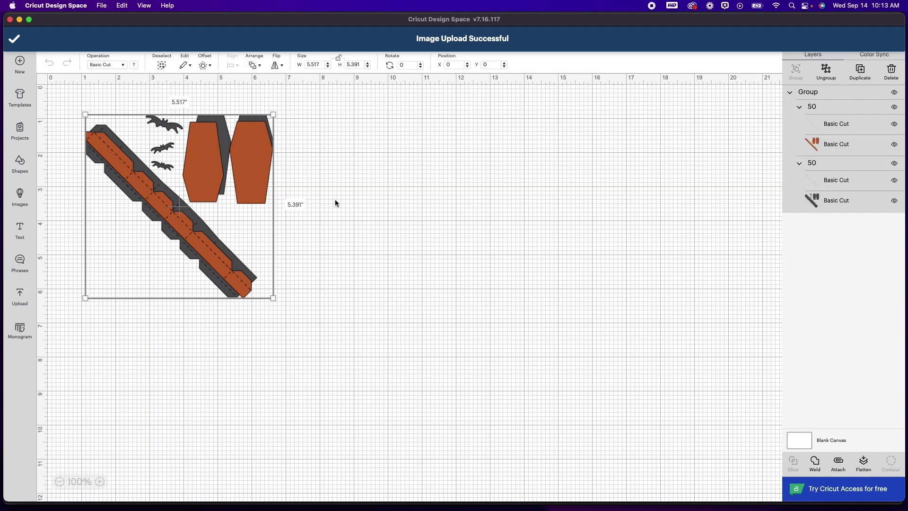
pyautogui.click(385, 228)
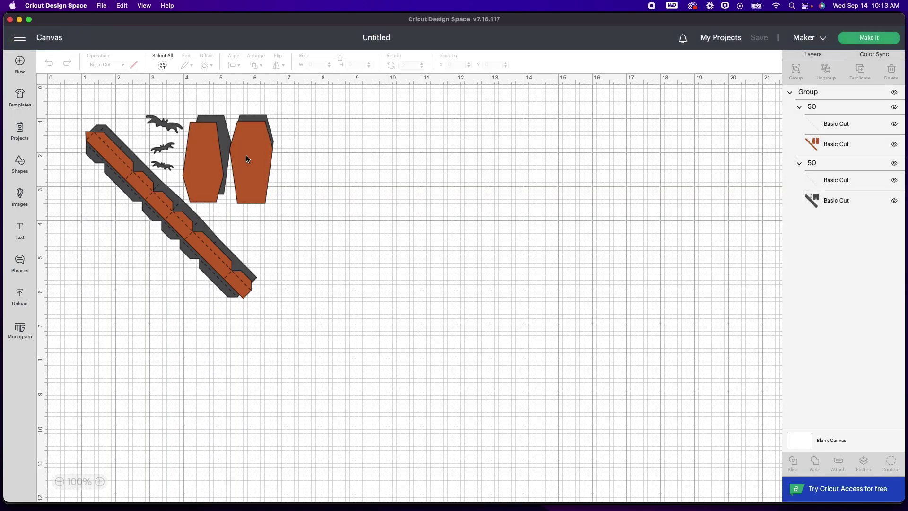
# Ungroup the uploaded coffin design and move the orange pieces clear of the dark gray ones
pyautogui.moveTo(244, 159); pyautogui.dragTo(391, 170)
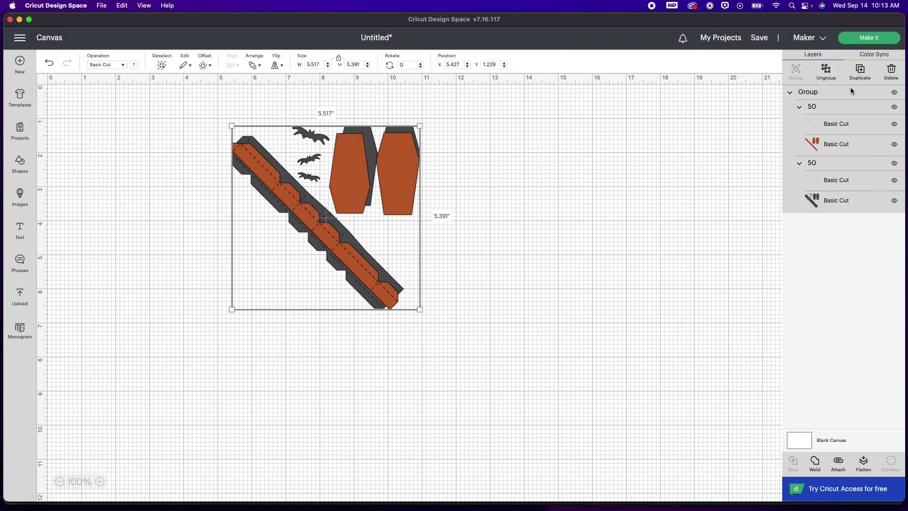
pyautogui.click(826, 72)
pyautogui.moveTo(398, 190); pyautogui.dragTo(634, 192)
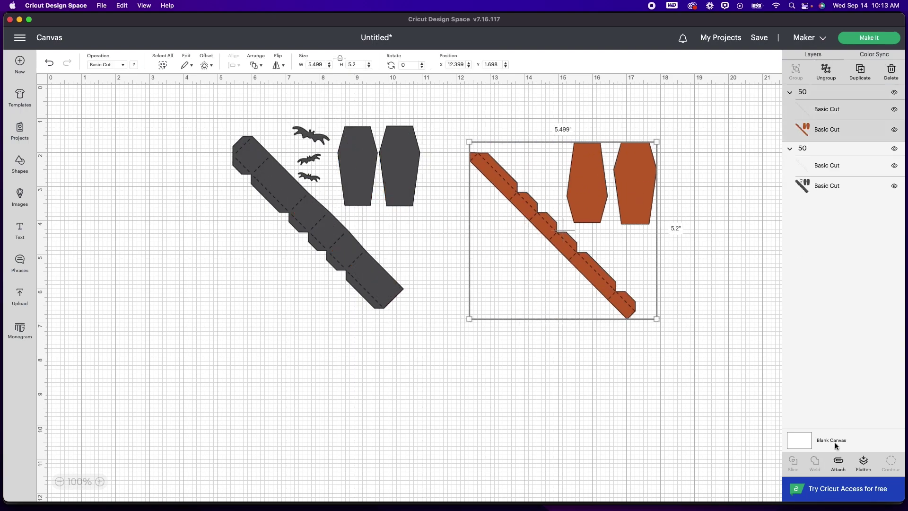
# Attach the orange pieces to their score lines, and attach the dark gray pieces to theirs as well
pyautogui.click(839, 466)
pyautogui.click(397, 172)
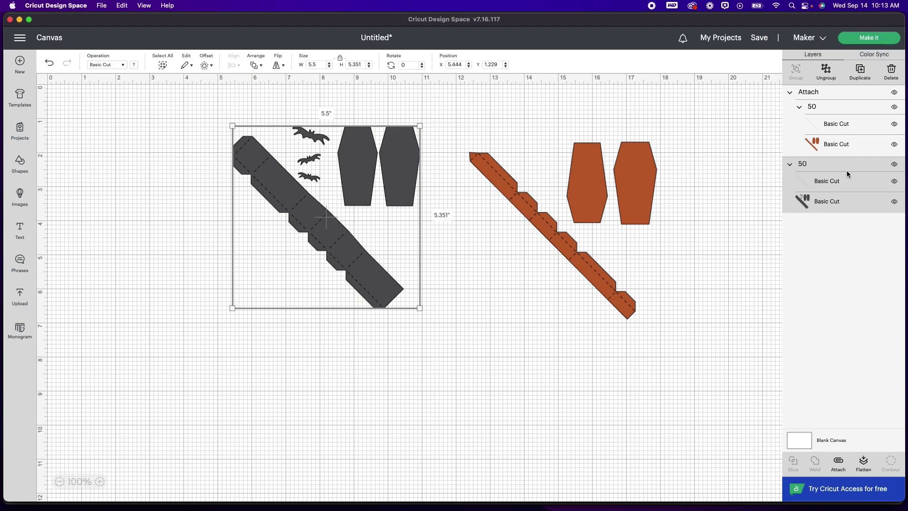
pyautogui.click(838, 462)
pyautogui.moveTo(416, 185)
pyautogui.mouseDown()
pyautogui.moveTo(456, 274)
pyautogui.moveTo(485, 298)
pyautogui.moveTo(412, 191)
pyautogui.mouseUp()
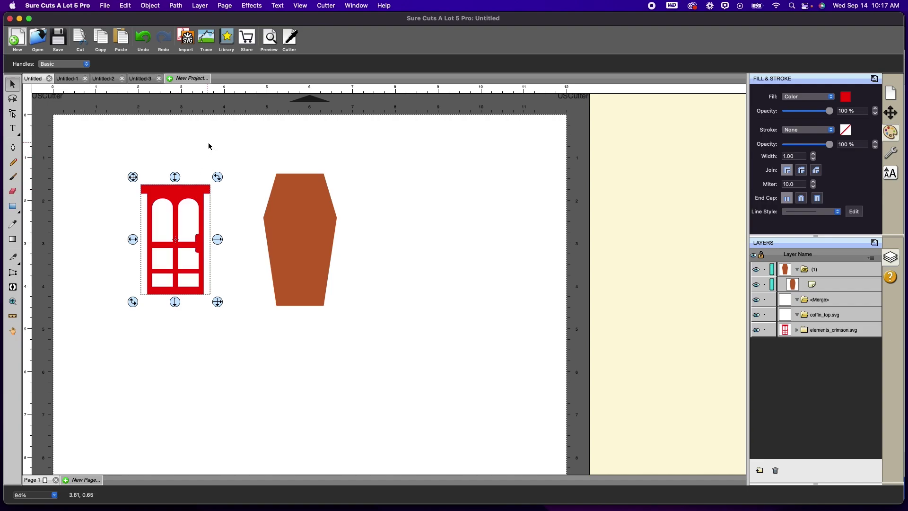
# In Sure Cuts A Lot, break apart the red door and delete its solid outer shape, keeping the window panes
pyautogui.click(155, 7)
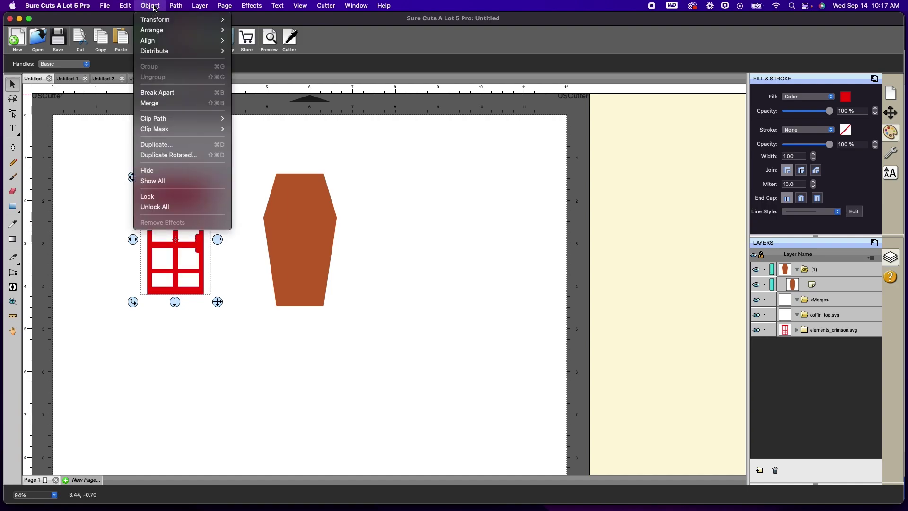
pyautogui.click(161, 103)
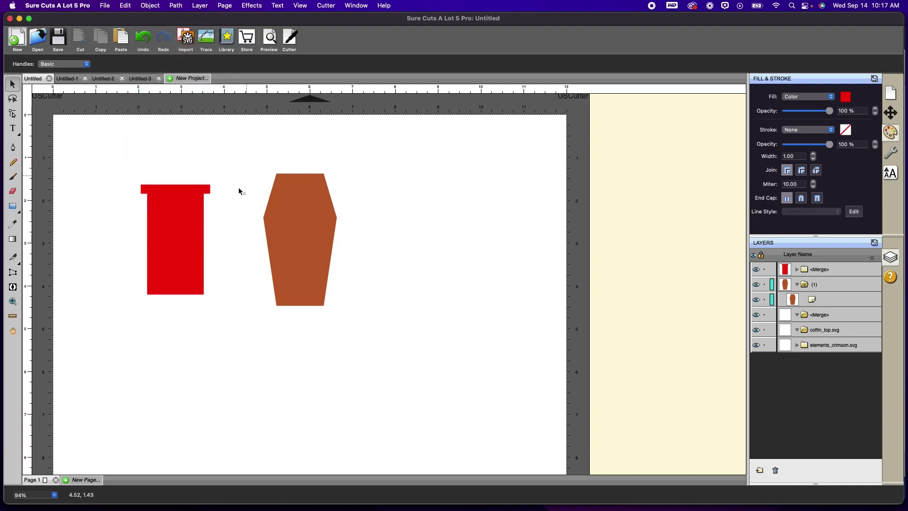
pyautogui.moveTo(212, 193); pyautogui.dragTo(400, 368)
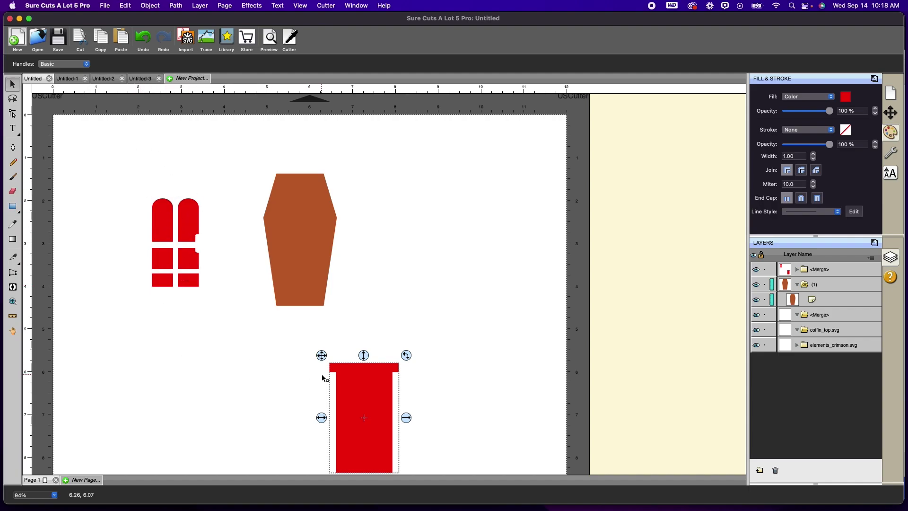
pyautogui.press('Delete')
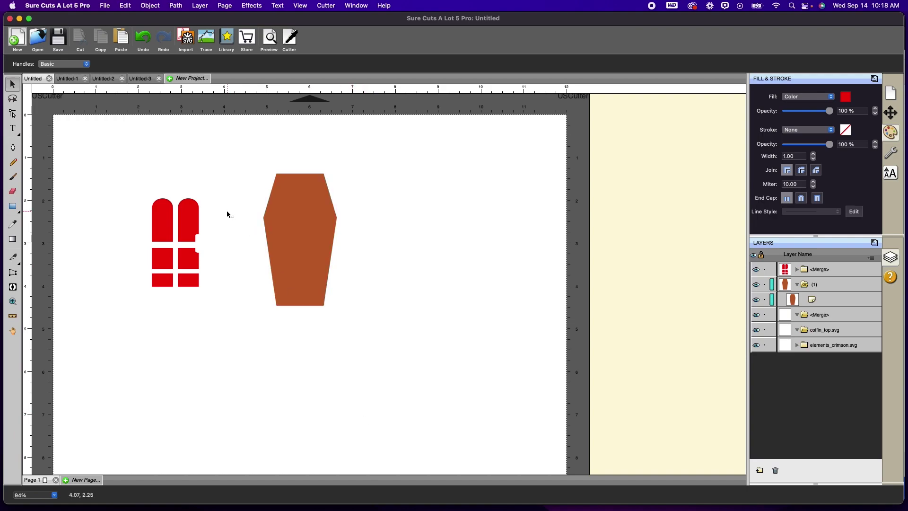
# Group the red window panes and change the group's fill color to black
pyautogui.moveTo(133, 176); pyautogui.dragTo(215, 312)
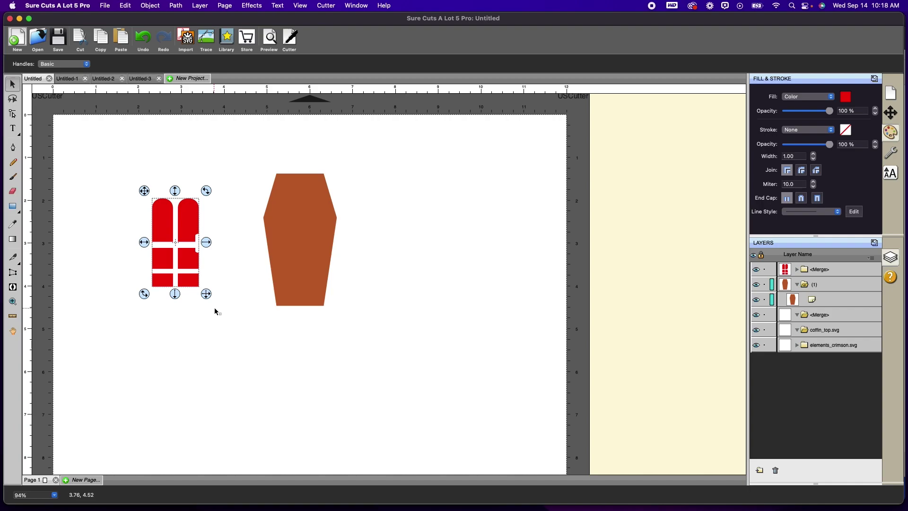
pyautogui.rightClick(188, 230)
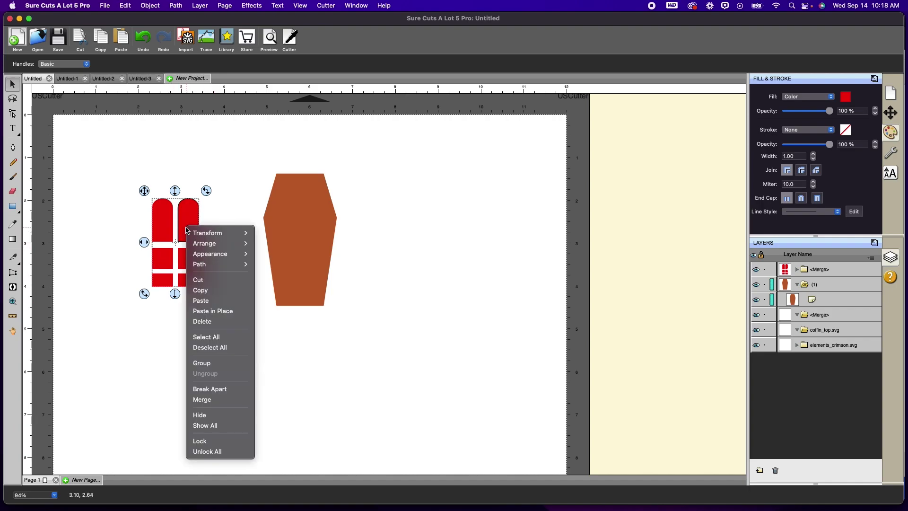
pyautogui.click(208, 363)
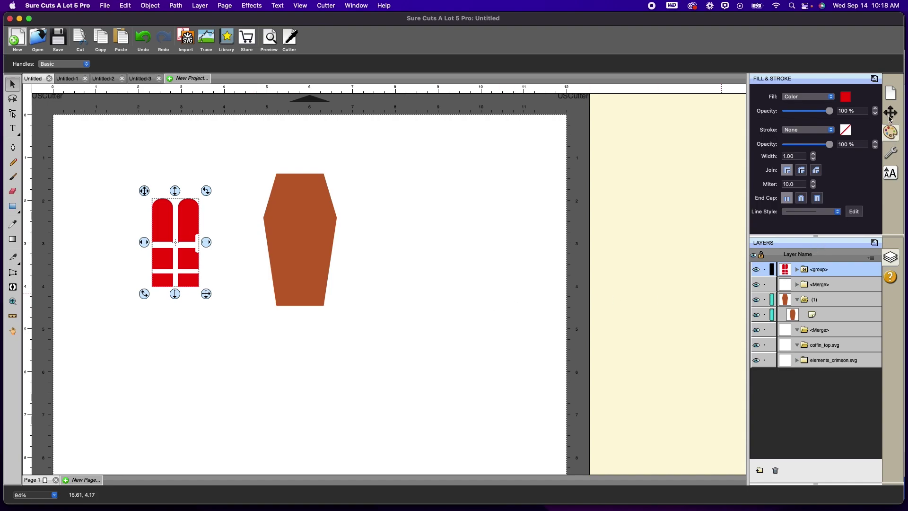
pyautogui.click(851, 101)
pyautogui.moveTo(362, 319); pyautogui.dragTo(335, 347)
pyautogui.click(558, 344)
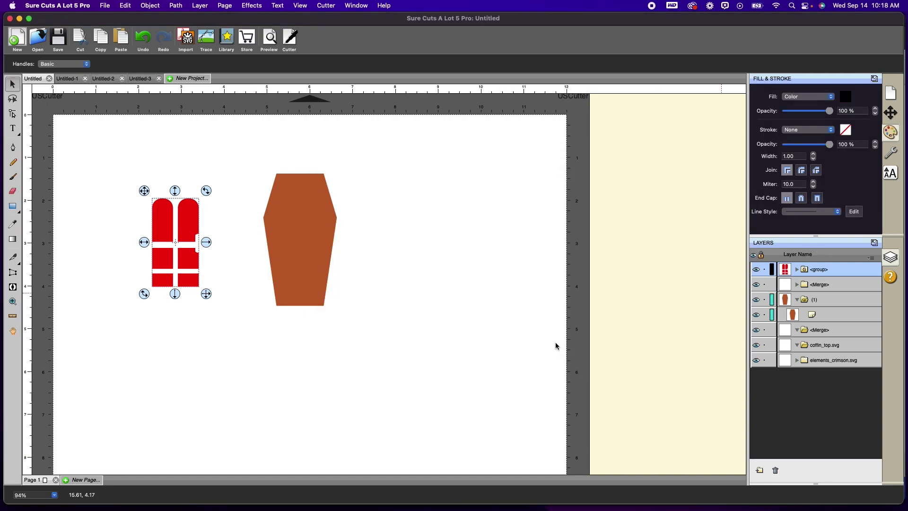
pyautogui.click(305, 351)
# Place the black window panes over the lower part of the coffin and widen the coffin to about 1.79 in
pyautogui.moveTo(190, 216); pyautogui.dragTo(315, 234)
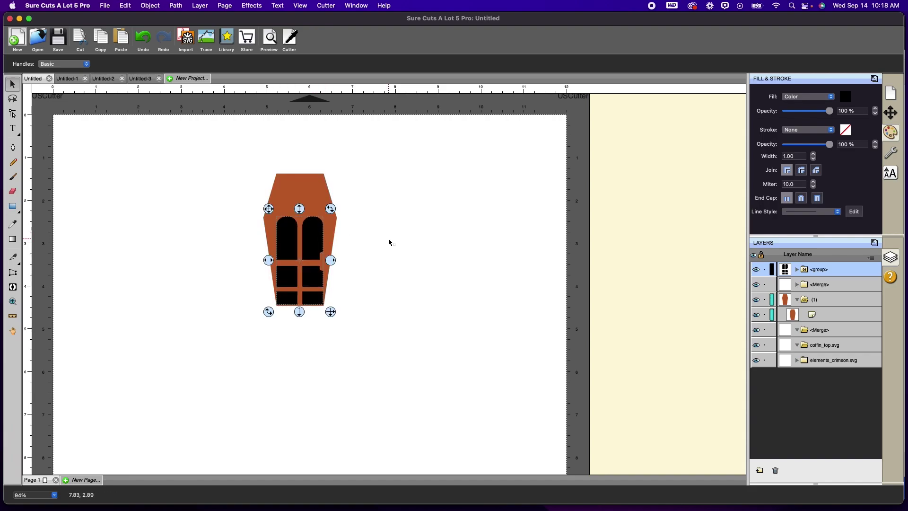
pyautogui.click(402, 243)
pyautogui.click(331, 213)
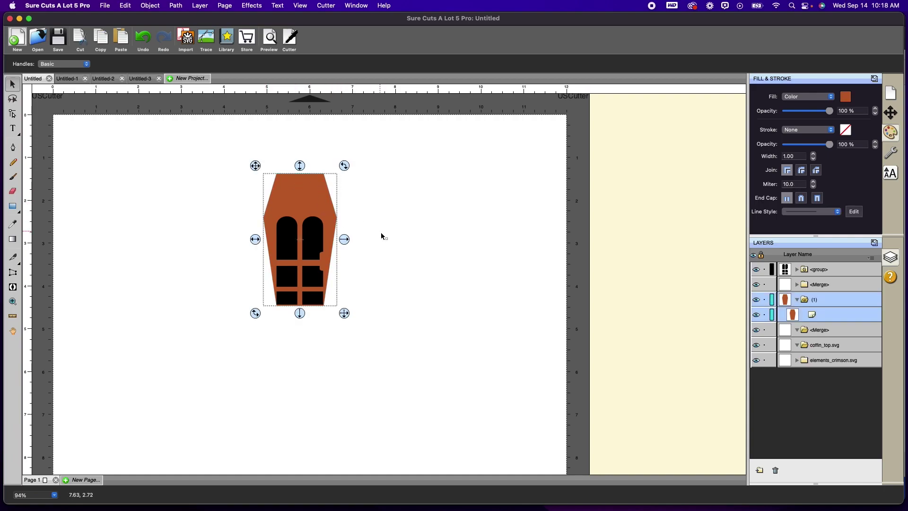
pyautogui.moveTo(347, 242); pyautogui.dragTo(350, 241)
pyautogui.click(414, 253)
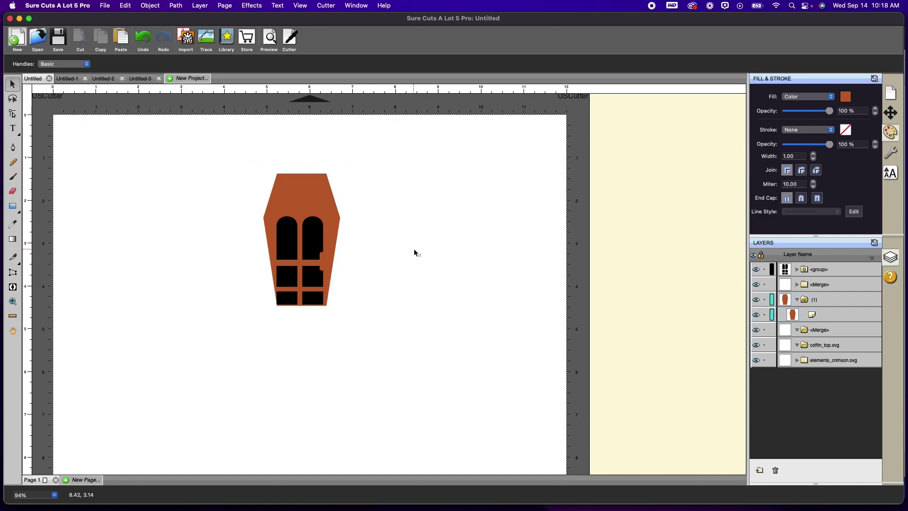
# Center the coffin and its window panes horizontally relative to the page
pyautogui.moveTo(213, 144); pyautogui.dragTo(428, 379)
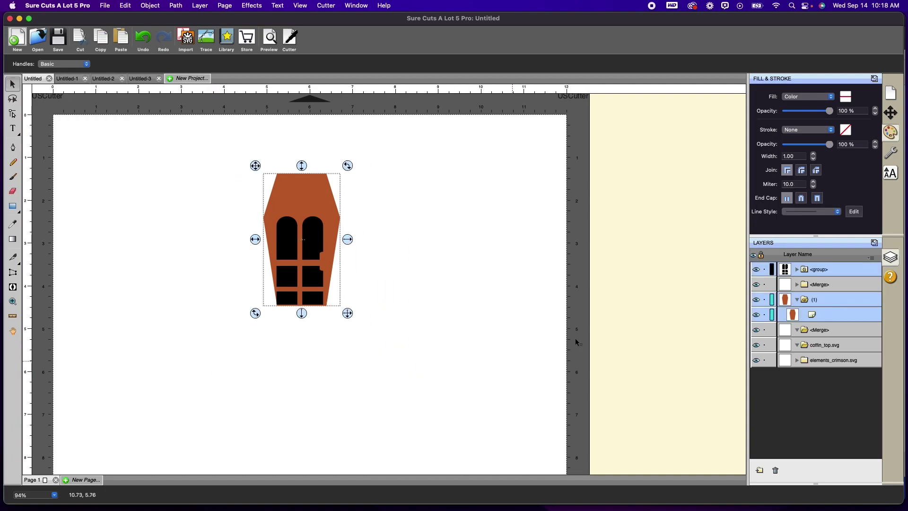
pyautogui.click(890, 114)
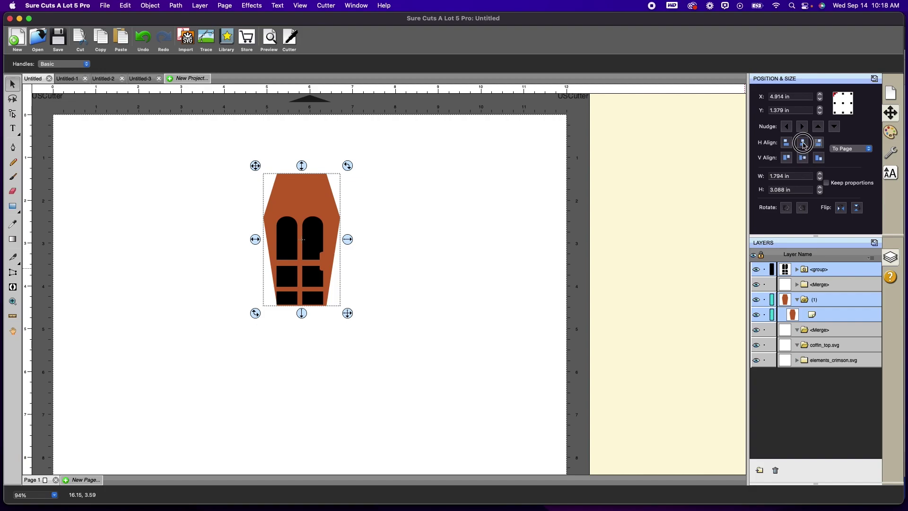
pyautogui.click(803, 143)
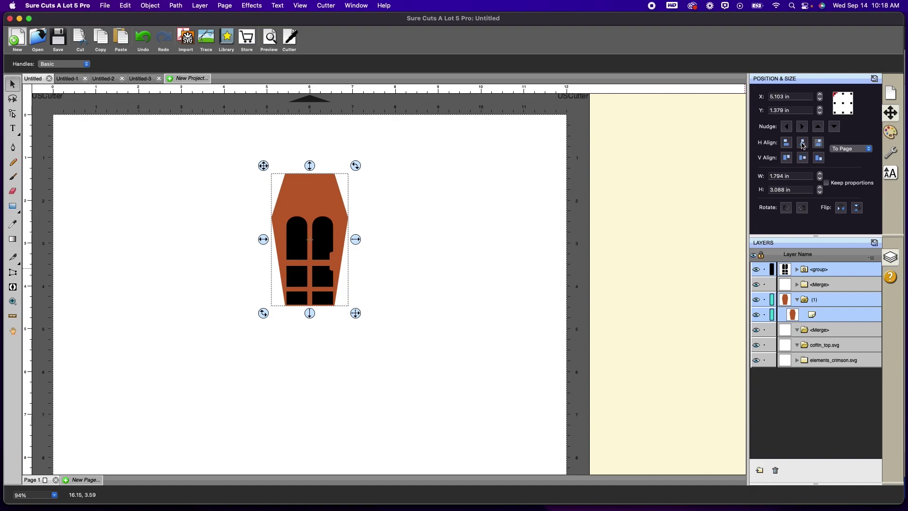
# Switch the alignment reference to To Selection and center the window panes horizontally on the coffin
pyautogui.click(870, 149)
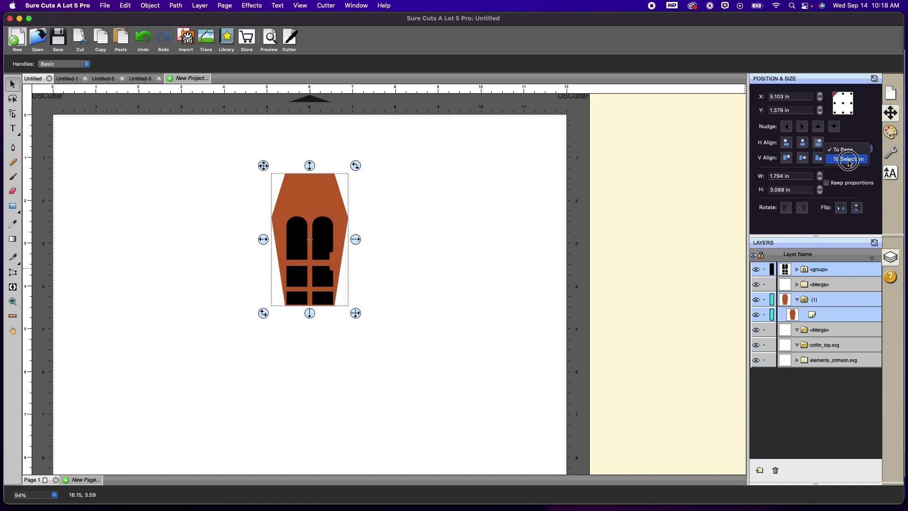
pyautogui.click(848, 159)
pyautogui.click(449, 204)
pyautogui.moveTo(239, 151); pyautogui.dragTo(433, 381)
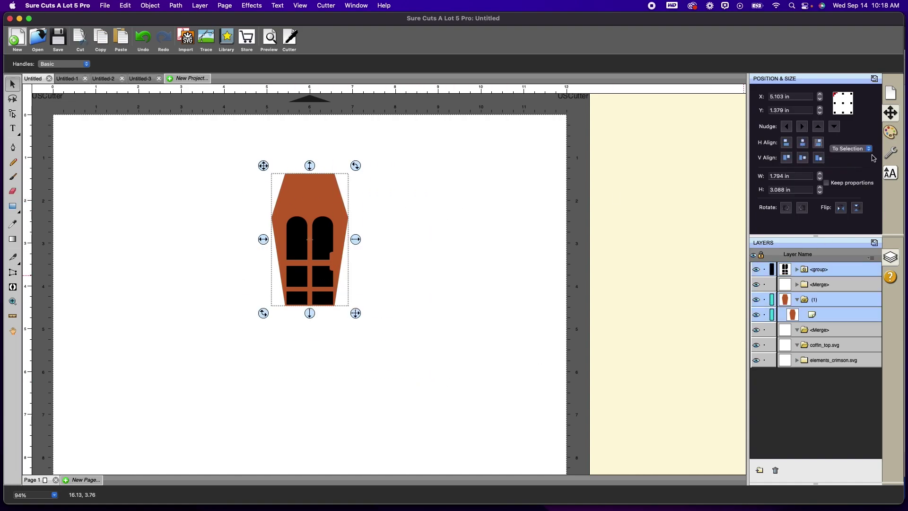
pyautogui.click(803, 147)
pyautogui.click(476, 253)
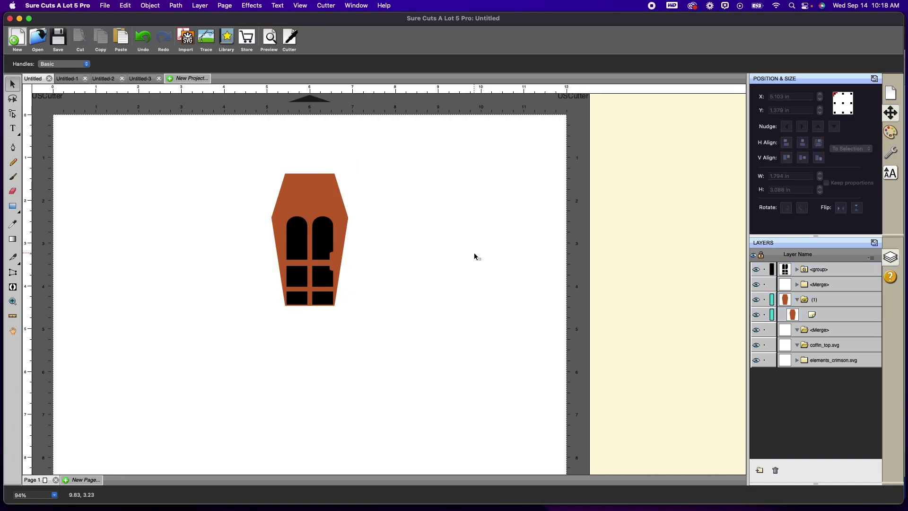
# Merge the window panes with the coffin so they become cutouts in the panel
pyautogui.moveTo(222, 156); pyautogui.dragTo(372, 367)
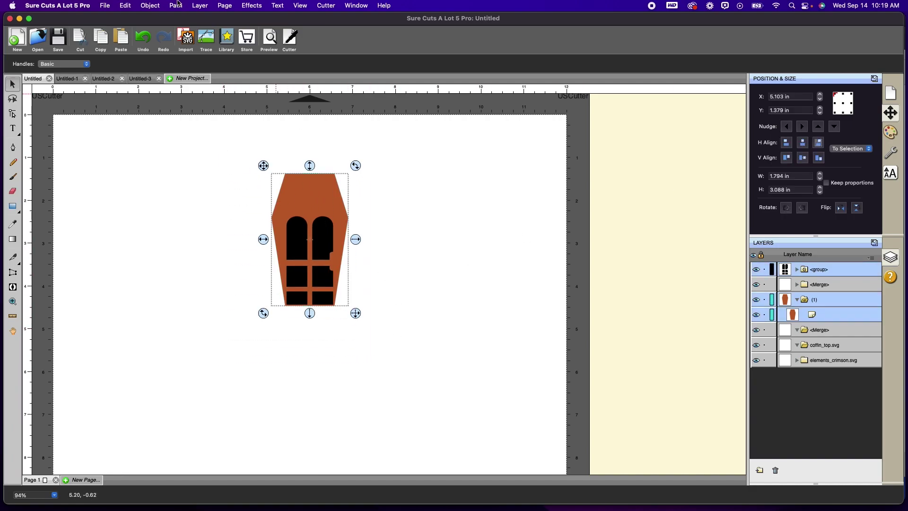
pyautogui.click(151, 5)
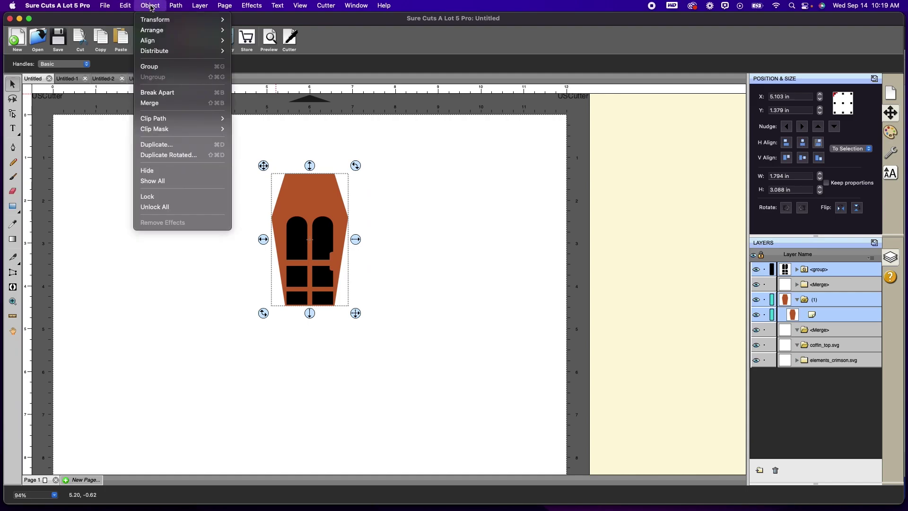
pyautogui.click(156, 103)
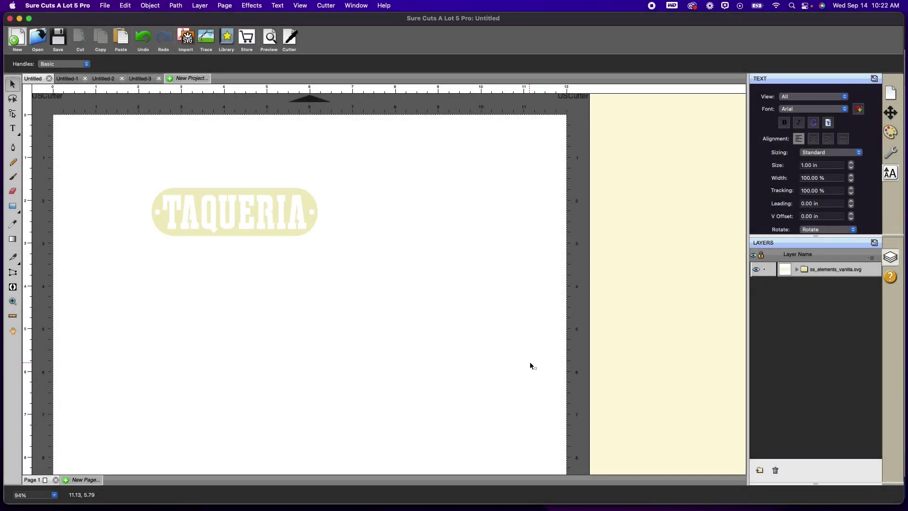
# Break apart the TAQUERIA sign and move its solid rounded background below the lettering
pyautogui.click(268, 210)
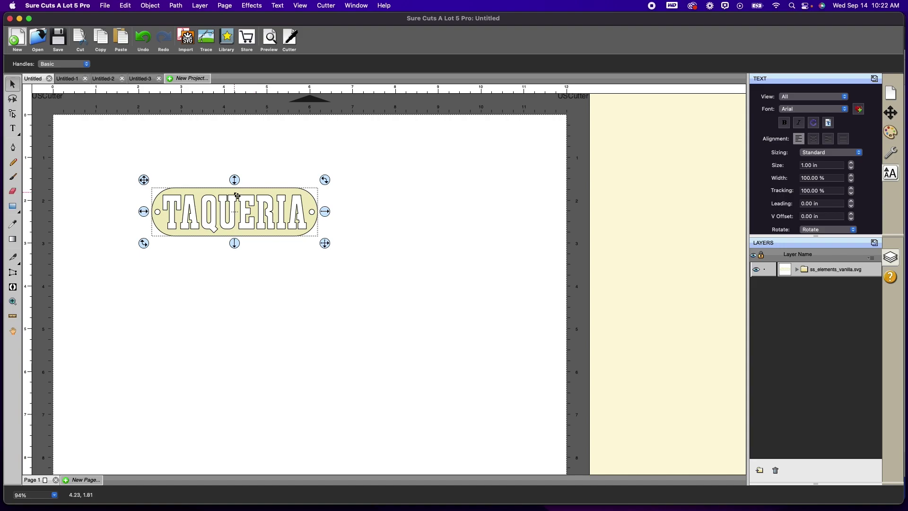
pyautogui.click(150, 5)
pyautogui.click(157, 92)
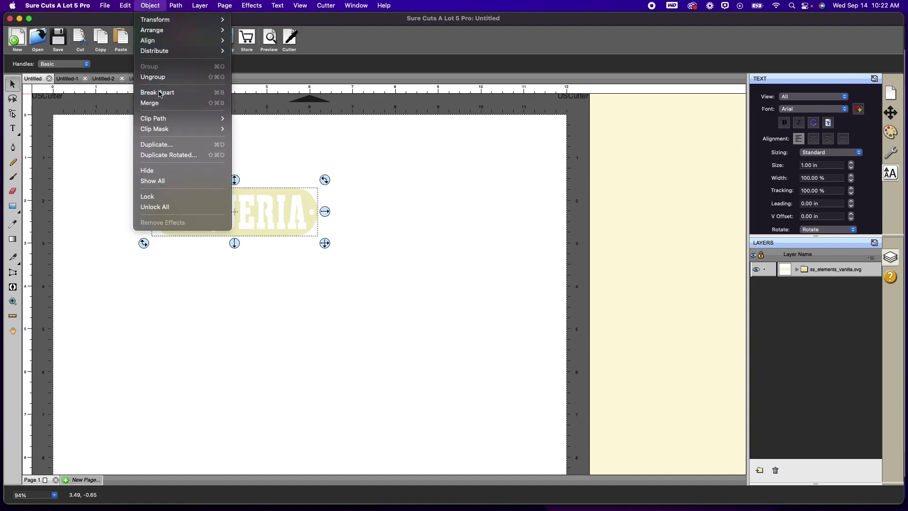
pyautogui.moveTo(316, 209); pyautogui.dragTo(371, 329)
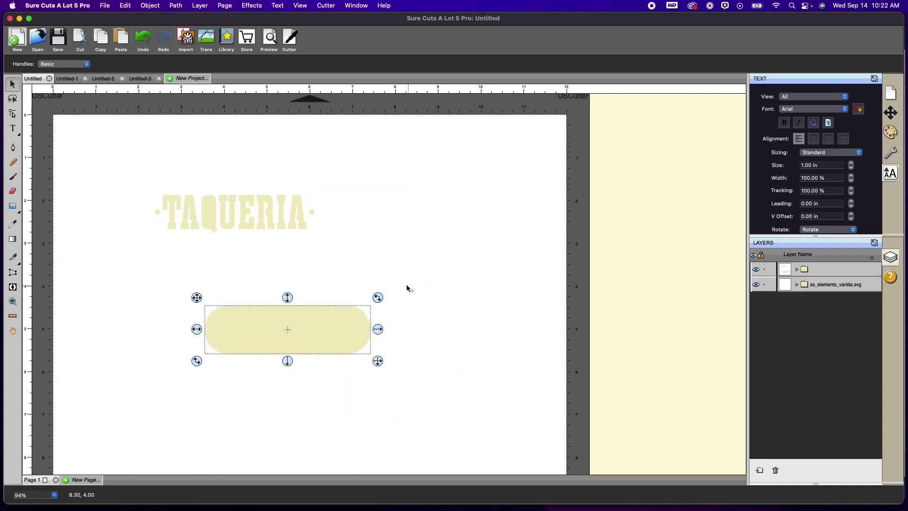
# Delete the TAQUERIA lettering with its dots and move the blank rounded sign up into the cleared area
pyautogui.click(356, 251)
pyautogui.moveTo(98, 165); pyautogui.dragTo(450, 250)
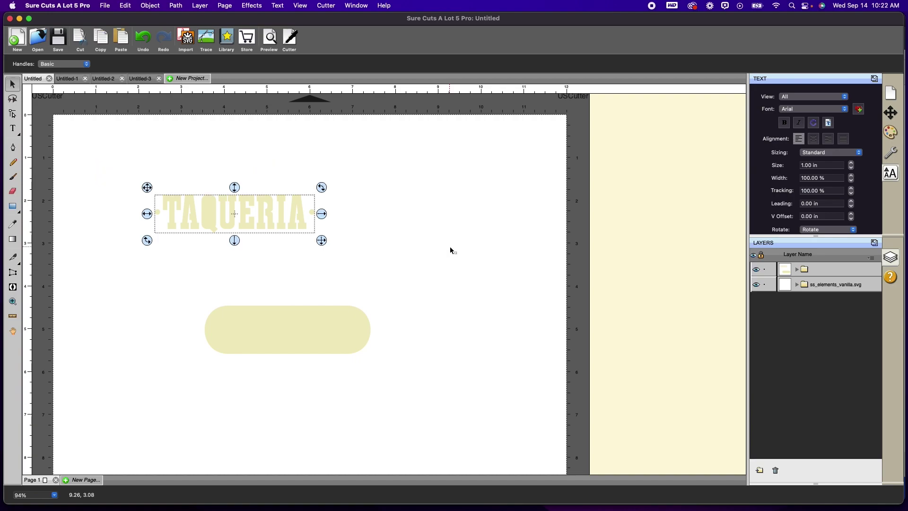
pyautogui.click(451, 250)
pyautogui.moveTo(326, 337); pyautogui.dragTo(346, 235)
pyautogui.click(402, 341)
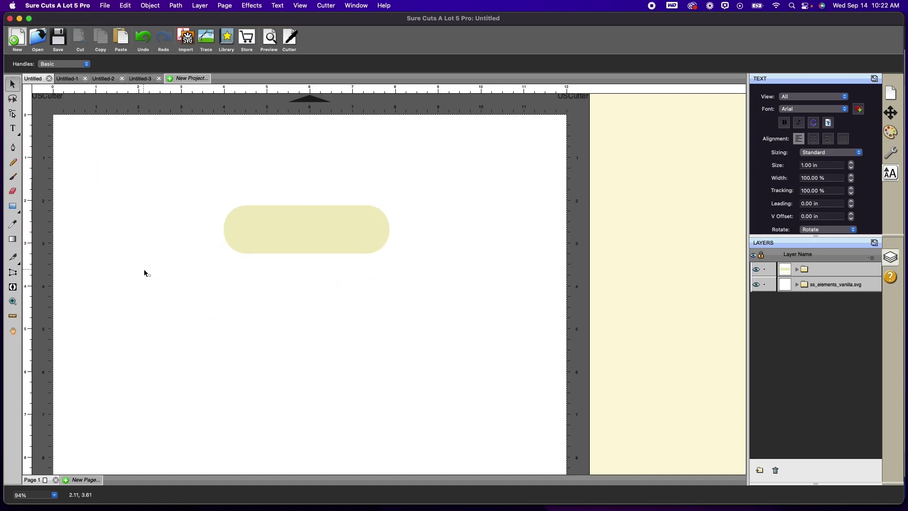
# Add the text COFFIN in Arial at 1.00 in and position it over the blank rounded sign
pyautogui.click(13, 131)
pyautogui.click(256, 235)
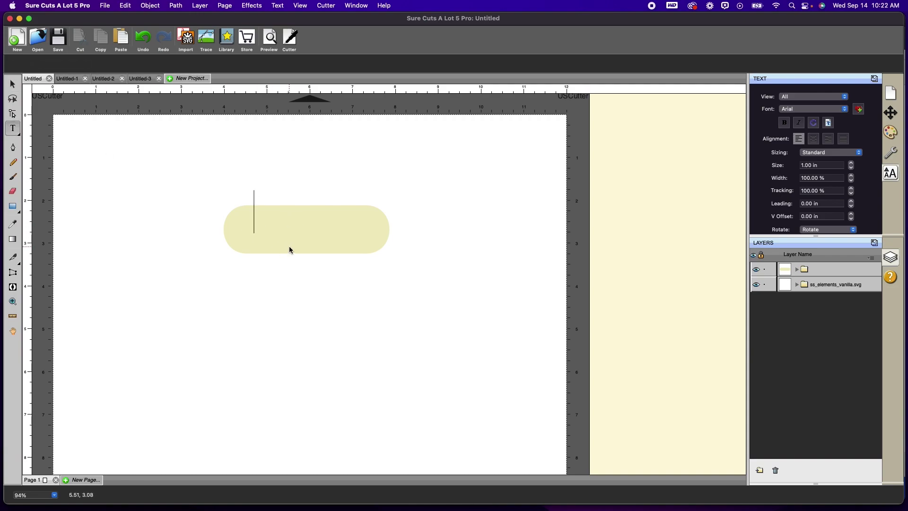
pyautogui.write('COFFIN')
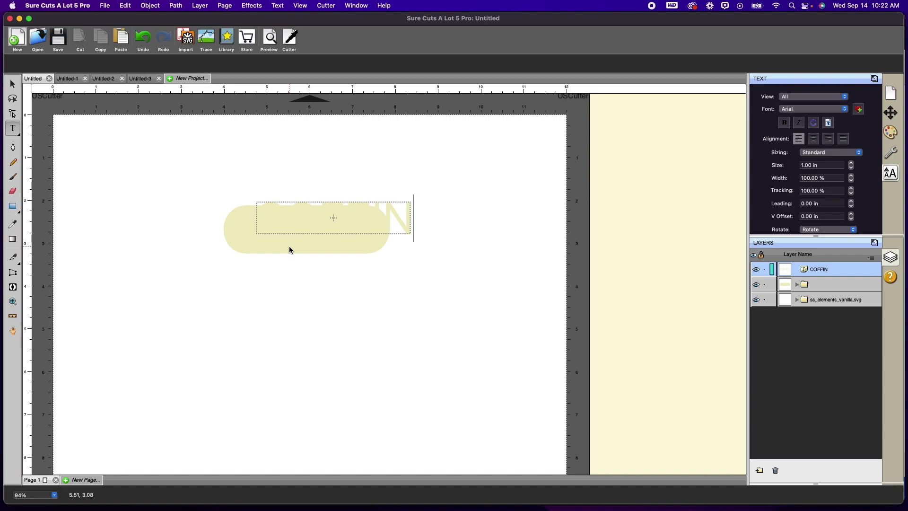
pyautogui.press('Escape')
# Change the fill color of the COFFIN text to black
pyautogui.click(891, 132)
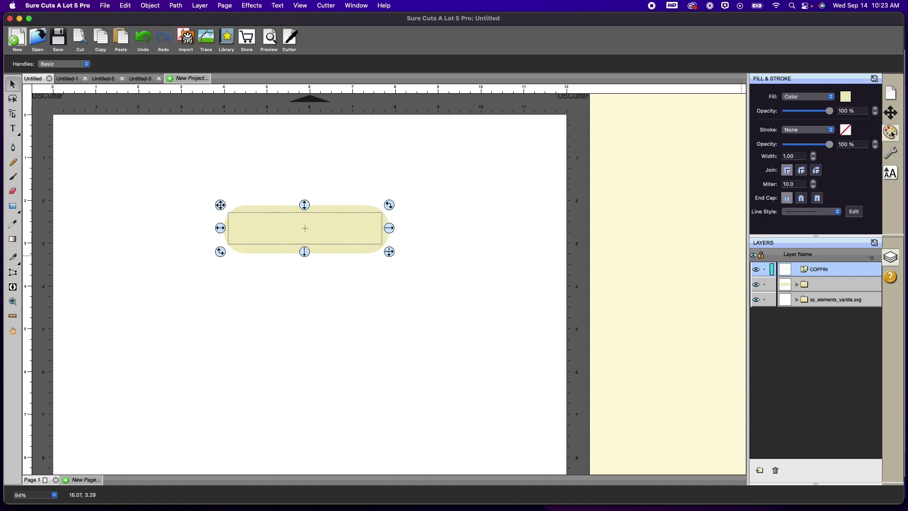
pyautogui.click(846, 98)
pyautogui.moveTo(412, 256); pyautogui.dragTo(335, 339)
pyautogui.click(559, 345)
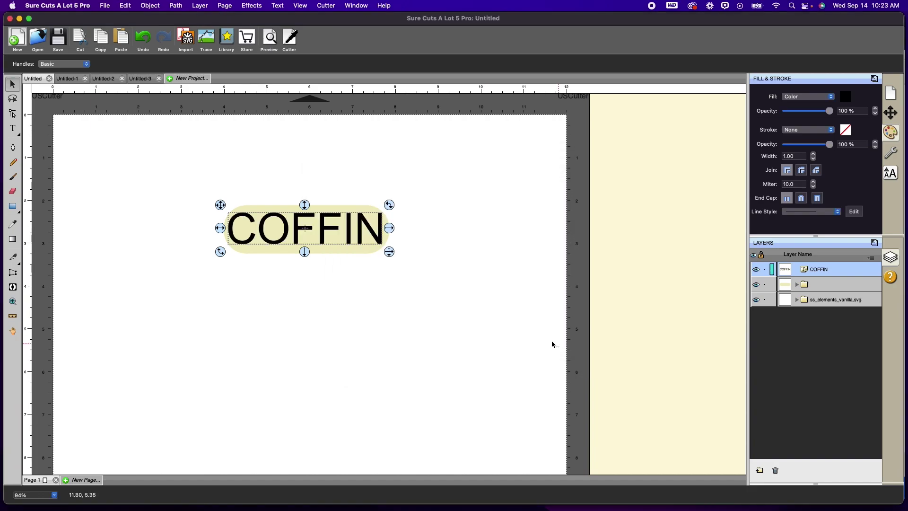
pyautogui.click(426, 297)
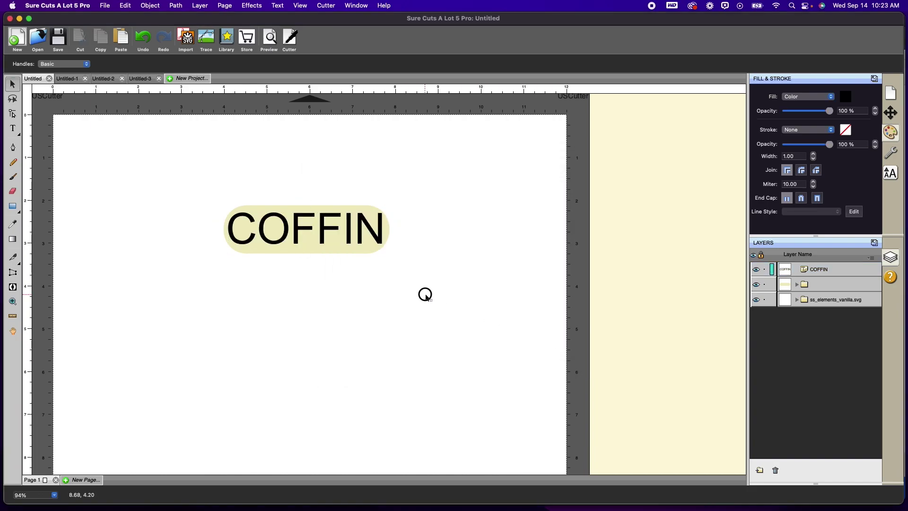
# Scale the COFFIN text down slightly and center it horizontally and vertically on the rounded sign
pyautogui.click(376, 236)
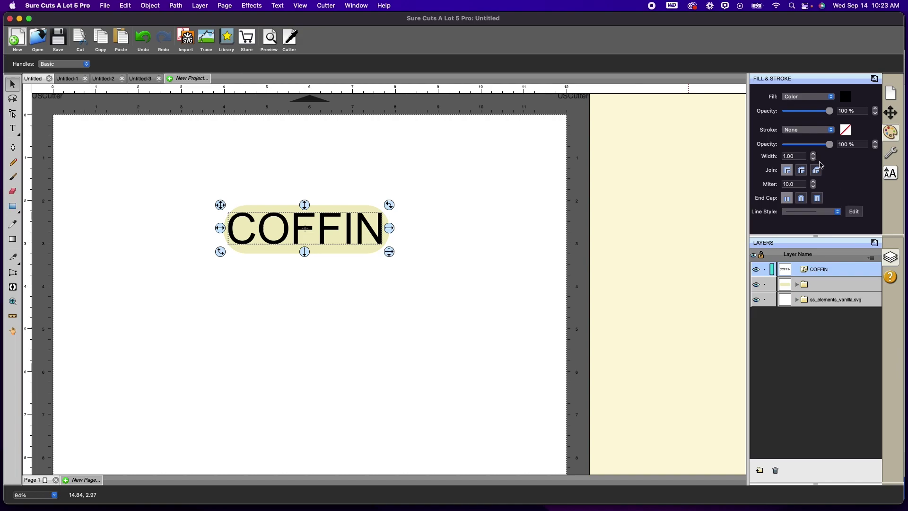
pyautogui.moveTo(388, 251); pyautogui.dragTo(376, 246)
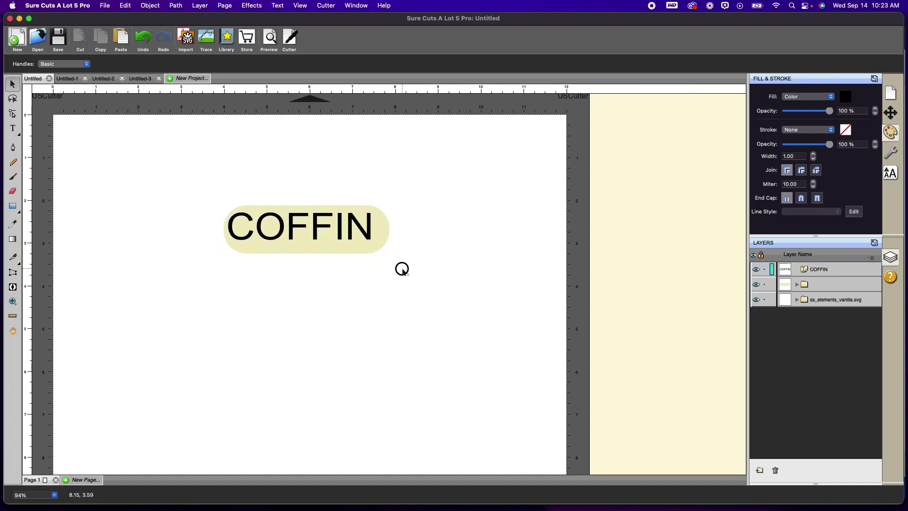
pyautogui.moveTo(216, 191); pyautogui.dragTo(476, 325)
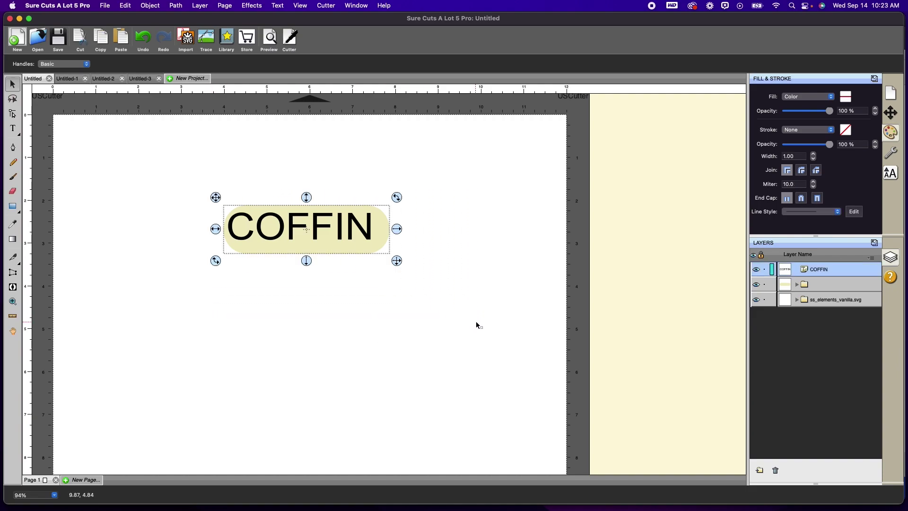
pyautogui.click(890, 113)
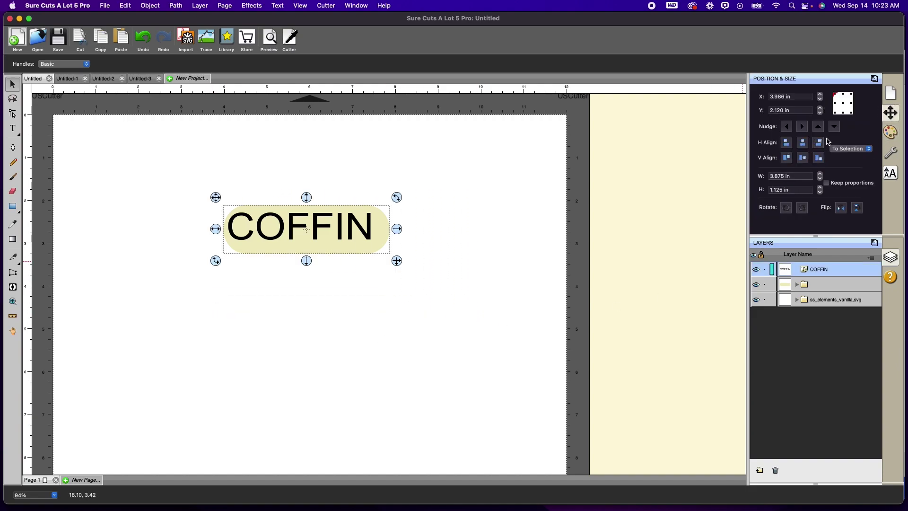
pyautogui.click(802, 146)
pyautogui.click(803, 158)
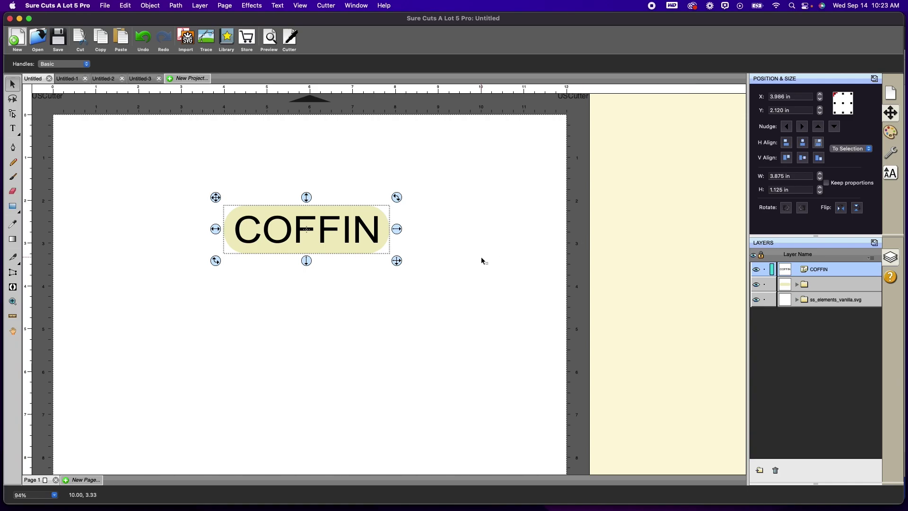
pyautogui.click(436, 268)
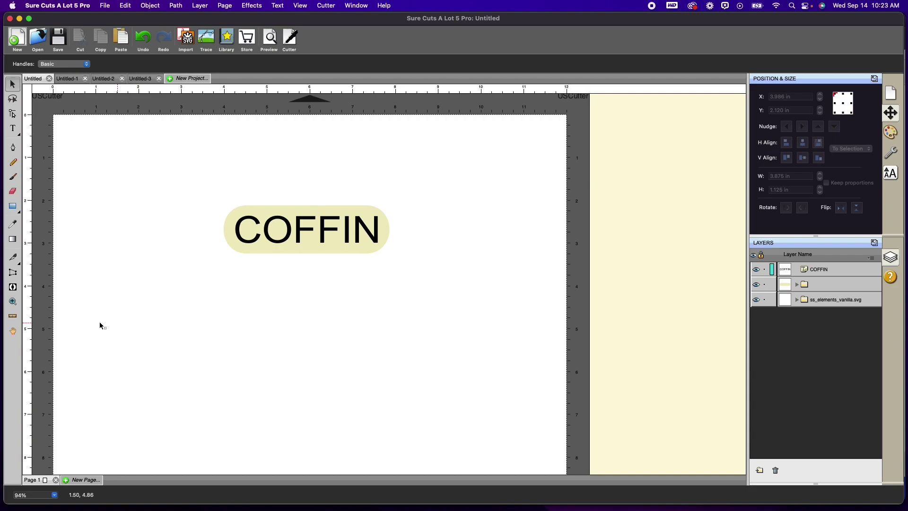
# Start the stencil bridge tool for the COFFIN sign and draw a trial bridge in the empty area below it
pyautogui.click(14, 287)
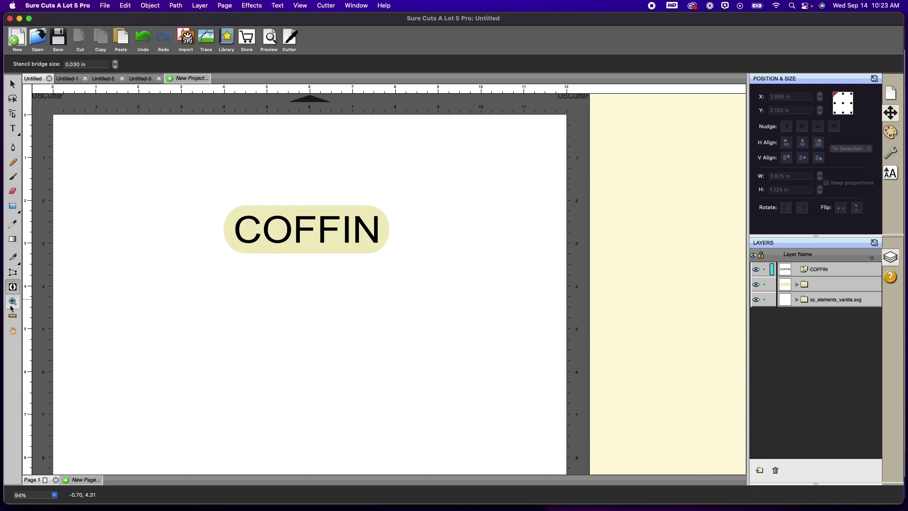
pyautogui.click(12, 302)
pyautogui.moveTo(221, 187); pyautogui.dragTo(494, 297)
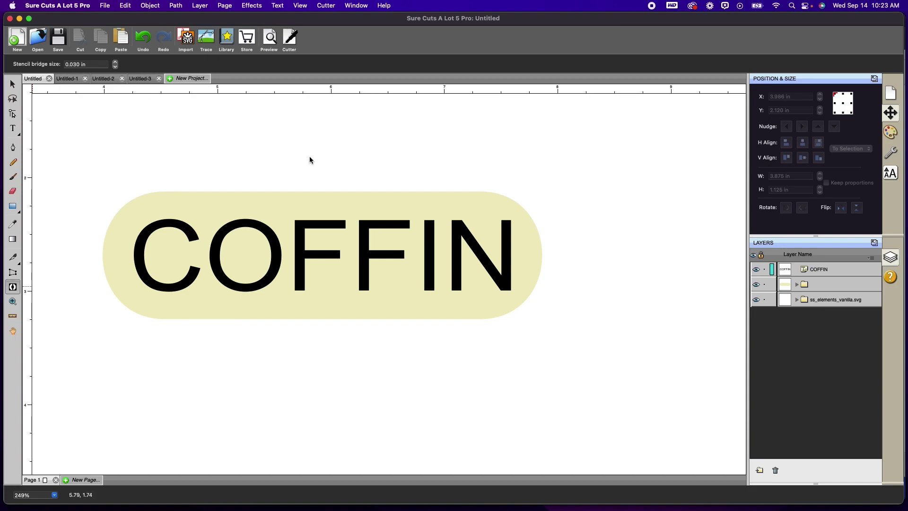
pyautogui.moveTo(278, 351); pyautogui.dragTo(276, 417)
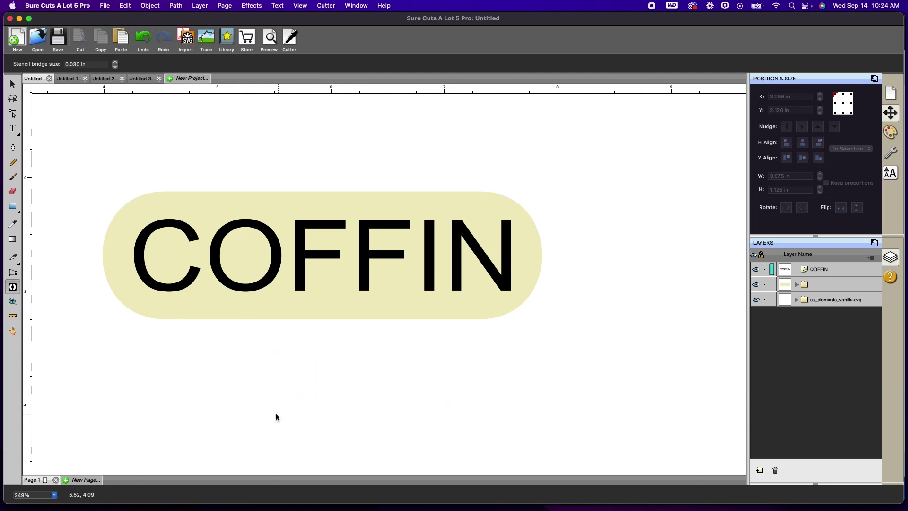
# Try a stencil bridge size of 0.100 in with a trial stroke below the sign
pyautogui.click(115, 62)
pyautogui.moveTo(241, 337); pyautogui.dragTo(279, 387)
pyautogui.click(115, 67)
pyautogui.click(115, 68)
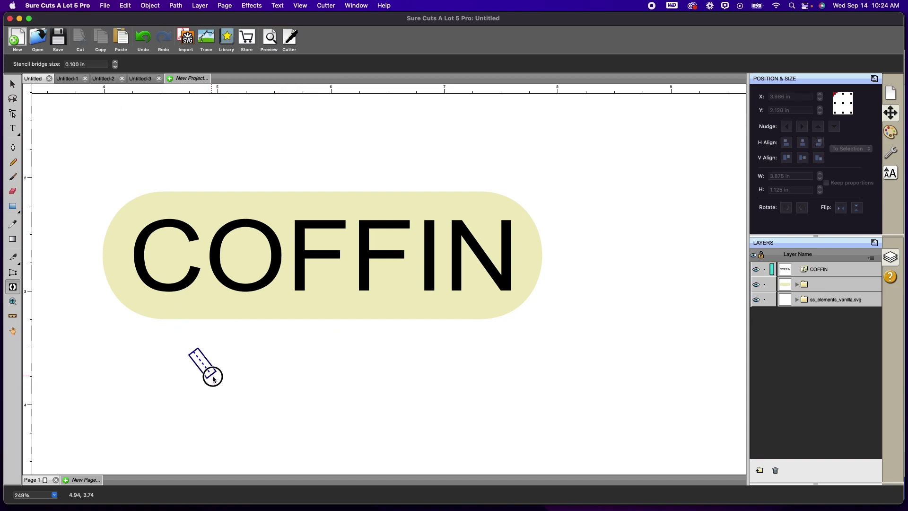
pyautogui.click(115, 67)
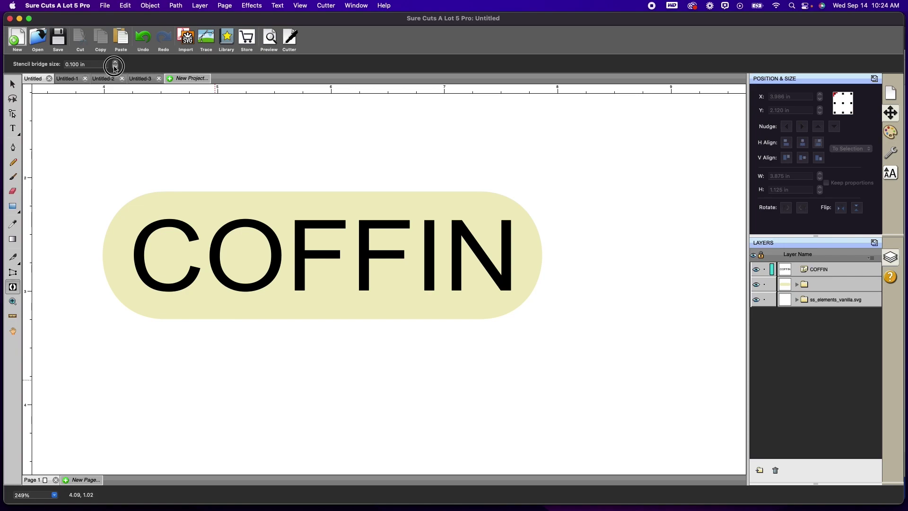
# Set the stencil bridge size to 0.05 in and check it with a short trial stroke below the sign
pyautogui.click(72, 65)
pyautogui.tripleClick(71, 65)
pyautogui.write('0.0')
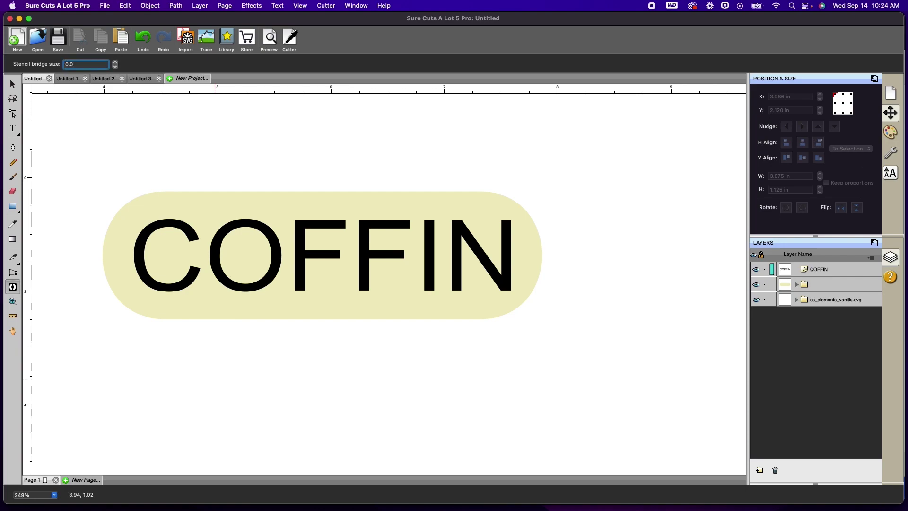
pyautogui.write('5')
pyautogui.click(307, 342)
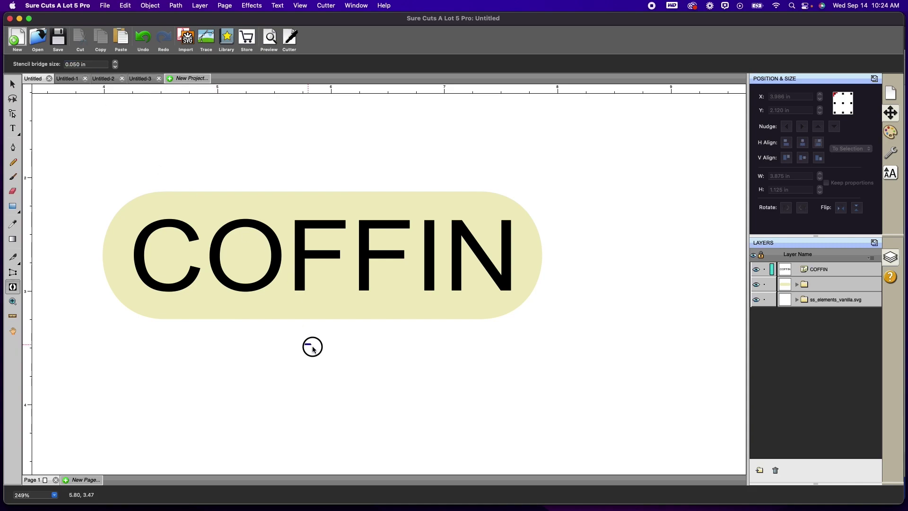
# Separate the rounded sign from the COFFIN text by moving the sign up and placing the text below it
pyautogui.click(227, 275)
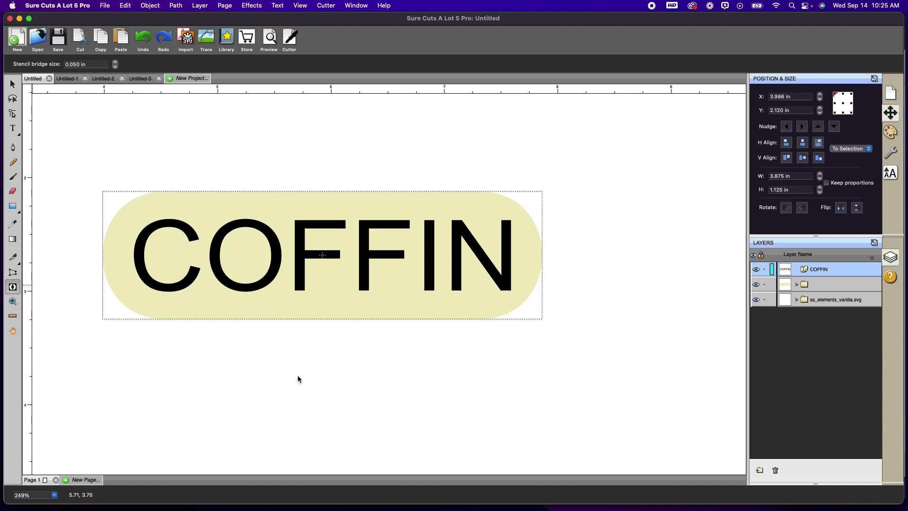
pyautogui.click(13, 84)
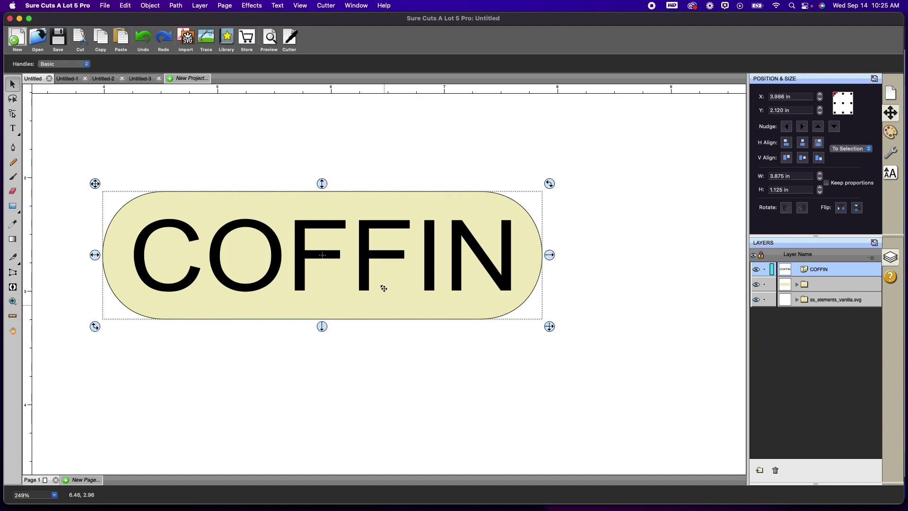
pyautogui.moveTo(380, 261); pyautogui.dragTo(385, 221)
pyautogui.moveTo(510, 241); pyautogui.dragTo(503, 365)
pyautogui.click(578, 336)
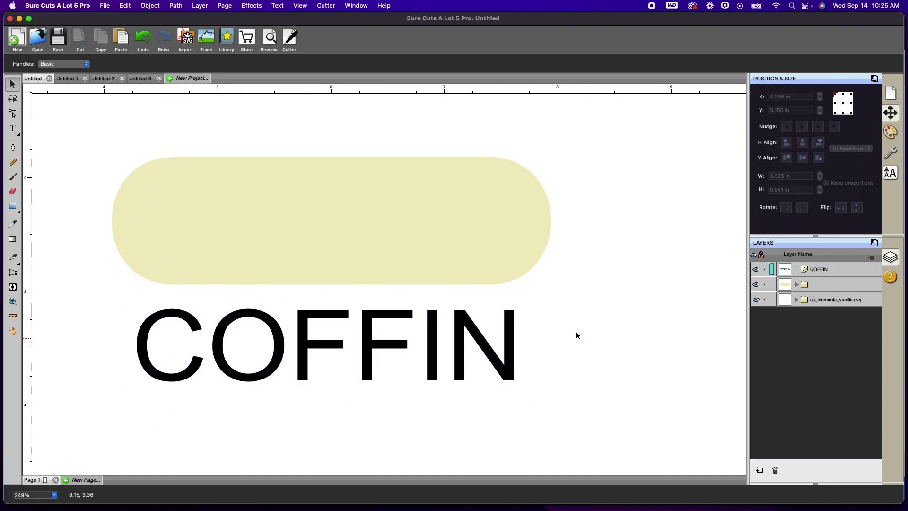
# Cut a 0.050 in stencil bridge through the lower edge of the letter O in COFFIN
pyautogui.click(13, 287)
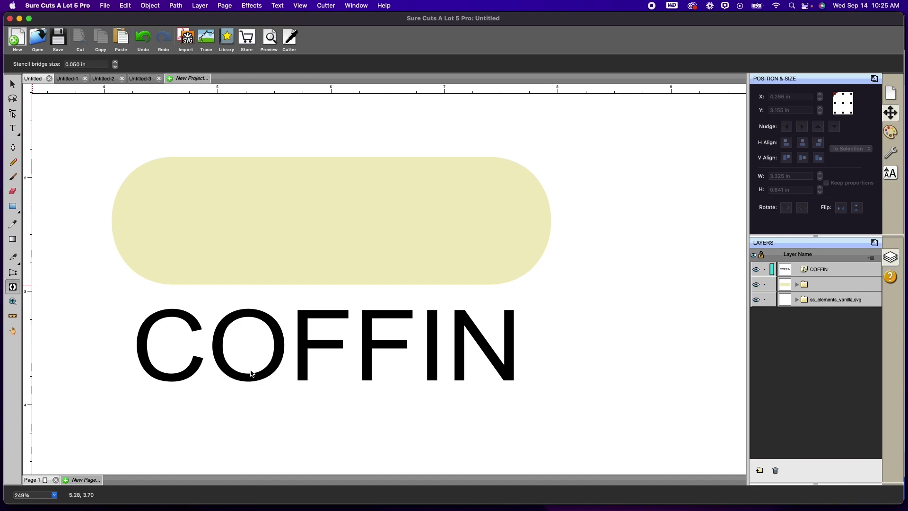
pyautogui.moveTo(248, 371); pyautogui.dragTo(250, 398)
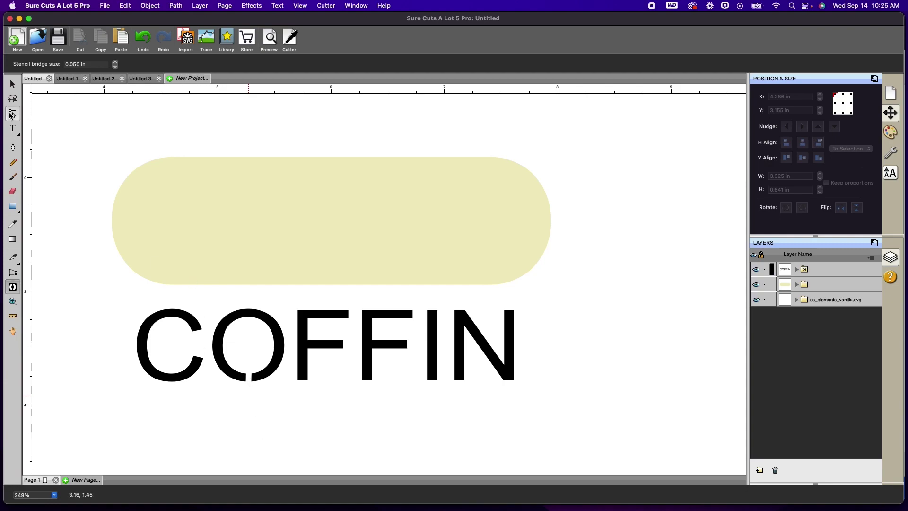
pyautogui.click(12, 84)
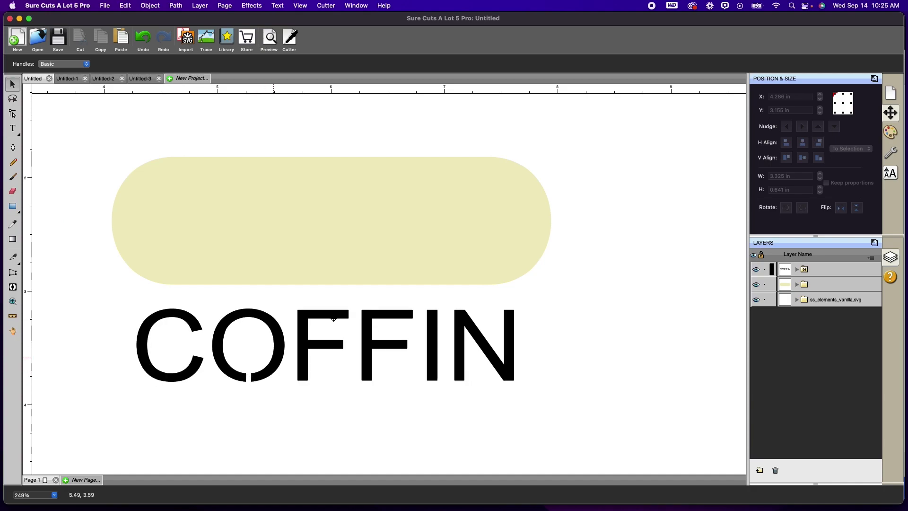
# Center the stenciled COFFIN text horizontally and vertically on the rounded sign and merge the two
pyautogui.moveTo(333, 318); pyautogui.dragTo(334, 223)
pyautogui.click(112, 140)
pyautogui.moveTo(98, 138); pyautogui.dragTo(590, 329)
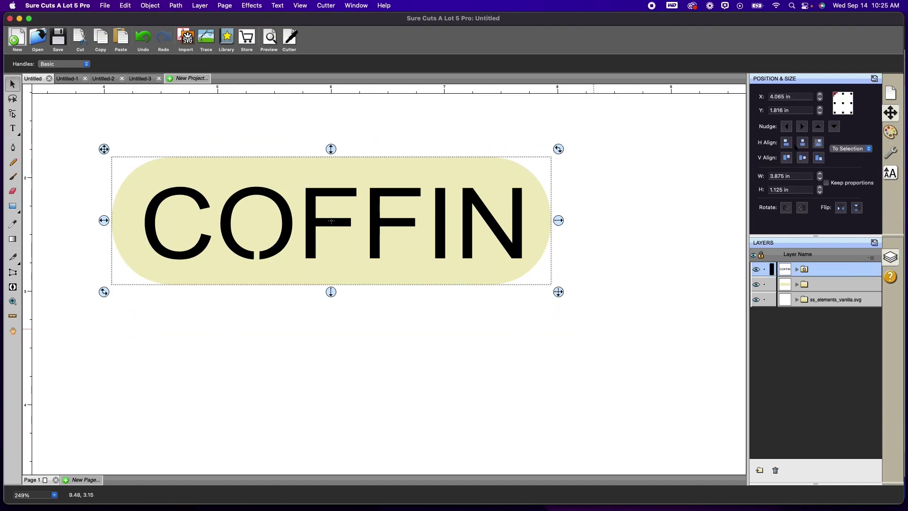
pyautogui.click(802, 142)
pyautogui.click(803, 158)
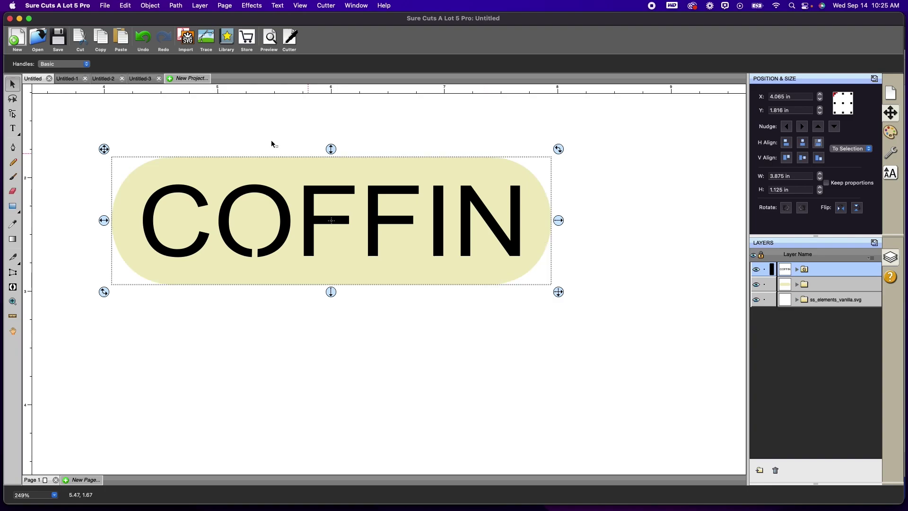
pyautogui.click(150, 5)
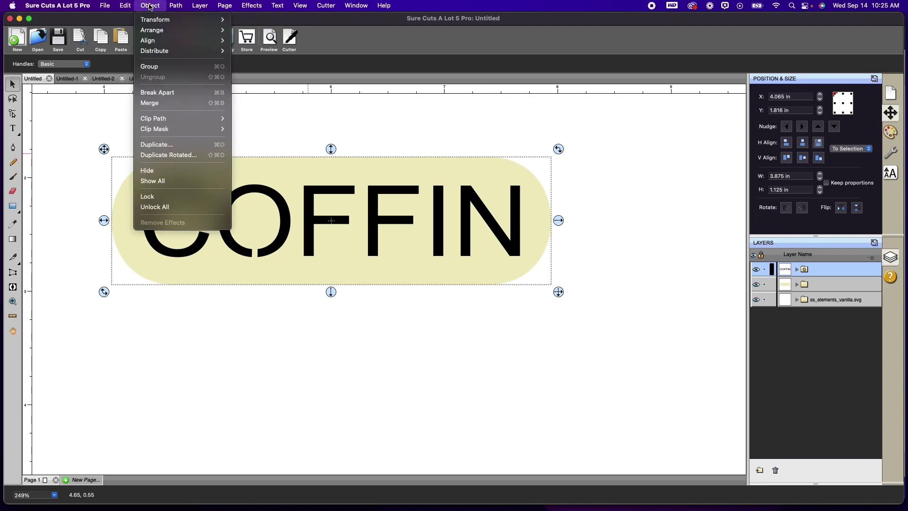
pyautogui.click(149, 104)
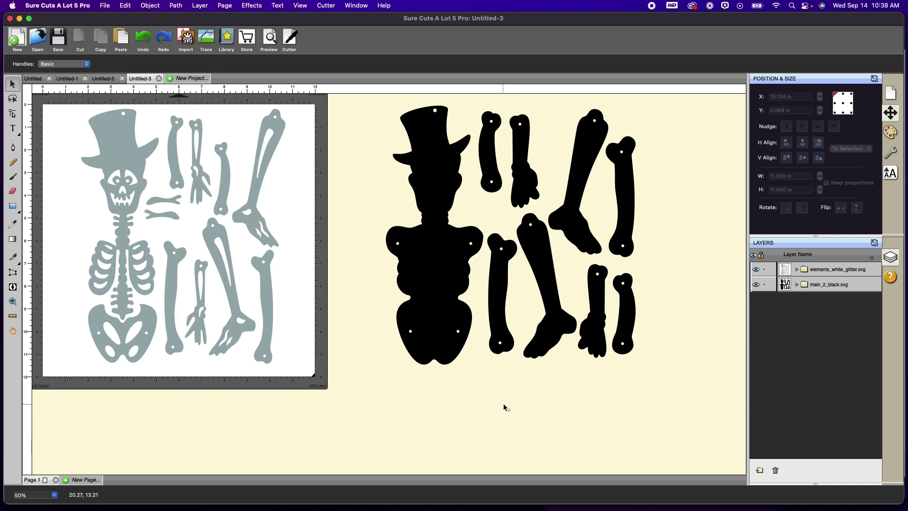
# Break apart the black skeleton silhouette artwork beside the mat into separate pieces
pyautogui.click(55, 495)
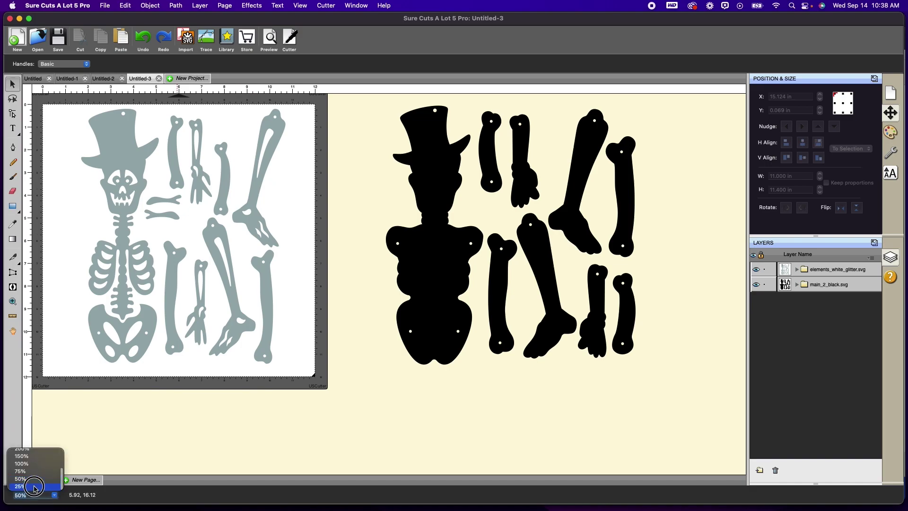
pyautogui.click(38, 486)
pyautogui.click(305, 171)
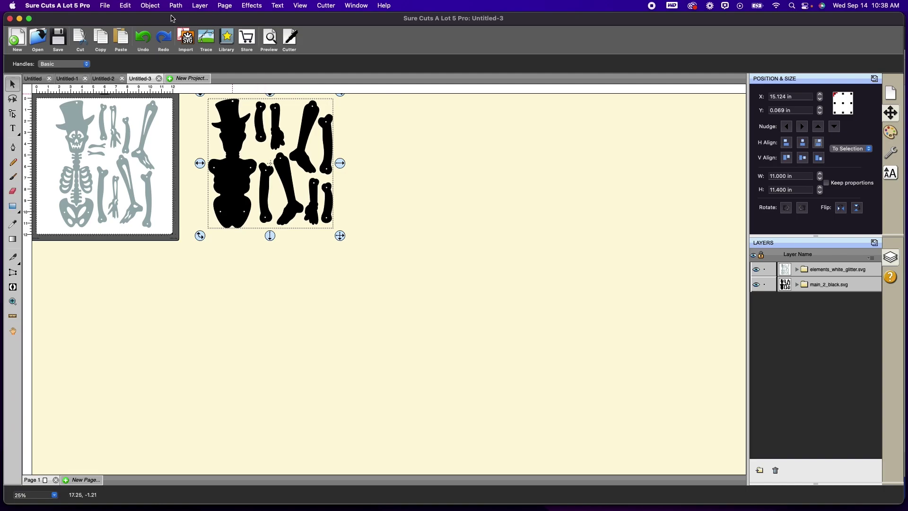
pyautogui.click(150, 5)
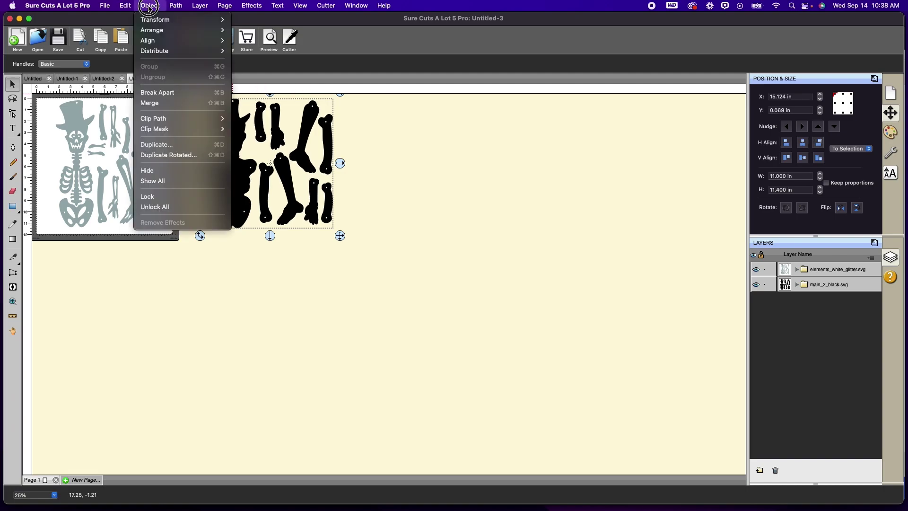
pyautogui.click(150, 102)
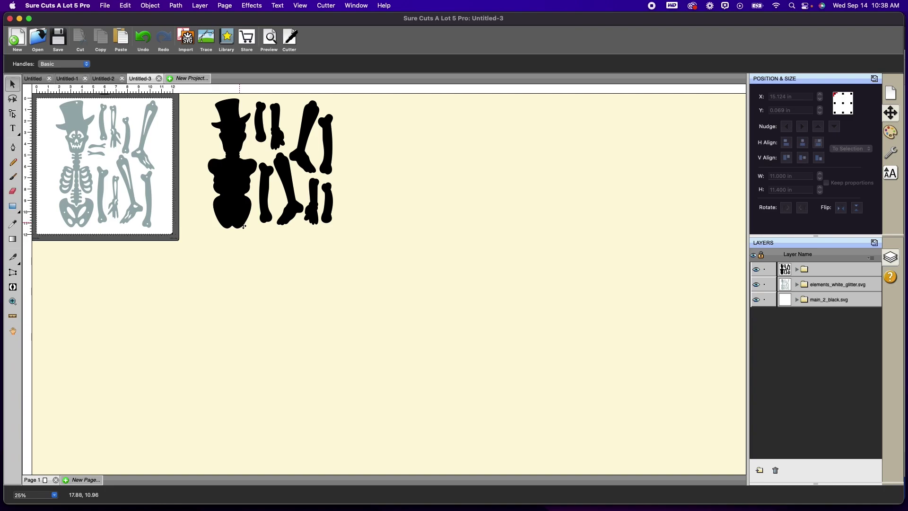
# Move the black skeleton body and every black limb piece clear of the small hole circles
pyautogui.moveTo(229, 206); pyautogui.dragTo(555, 207)
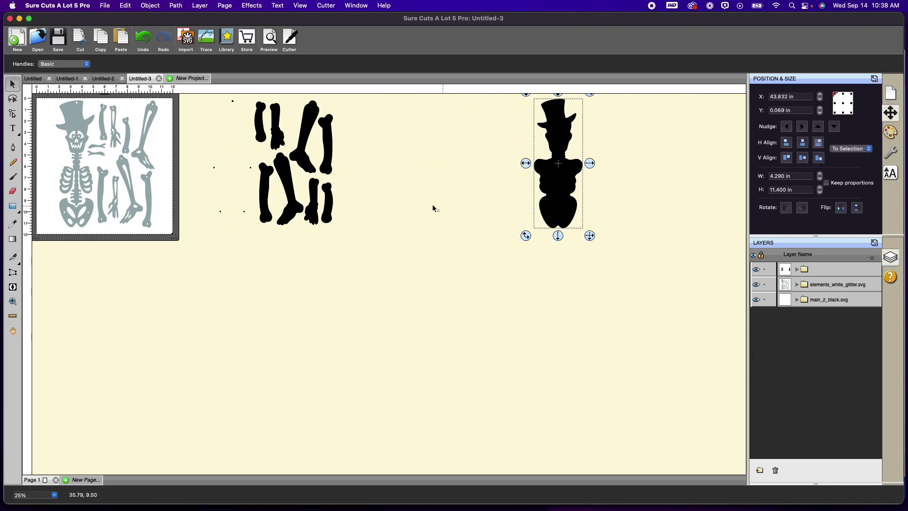
pyautogui.moveTo(325, 162); pyautogui.dragTo(502, 168)
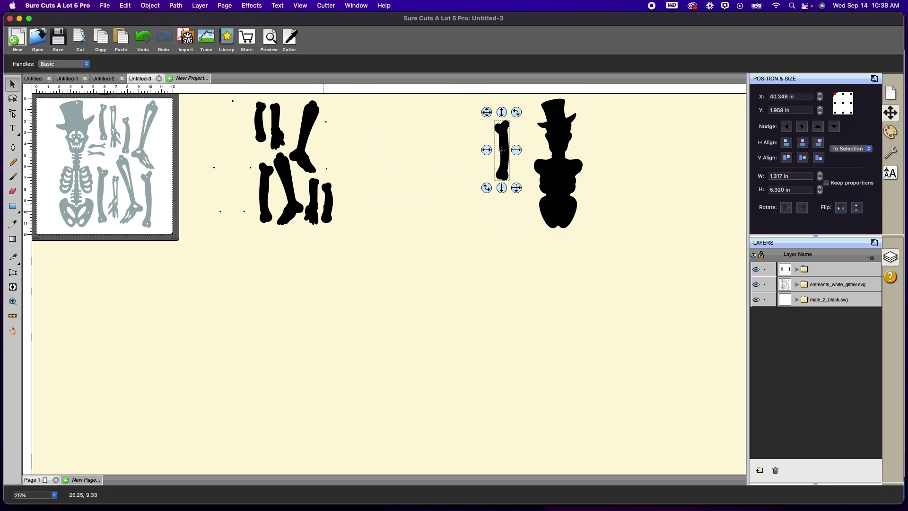
pyautogui.moveTo(333, 207); pyautogui.dragTo(514, 218)
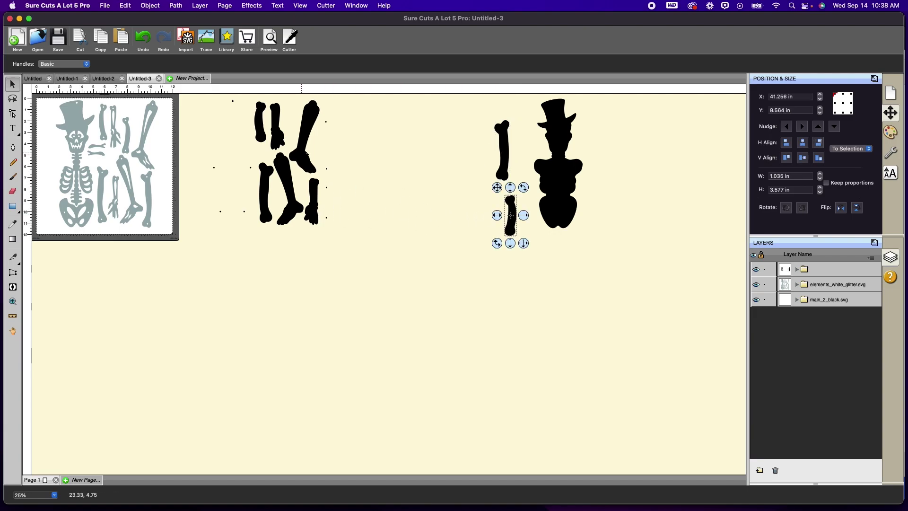
pyautogui.moveTo(307, 150); pyautogui.dragTo(466, 146)
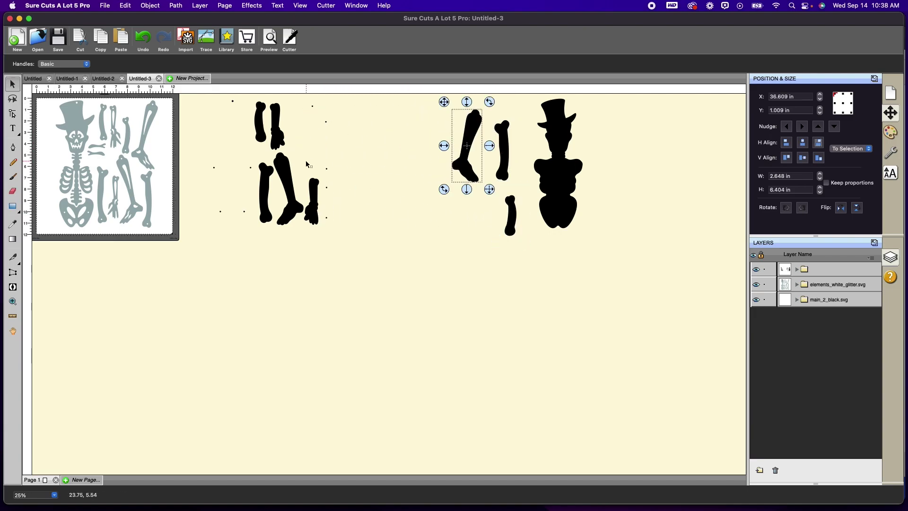
pyautogui.moveTo(284, 168); pyautogui.dragTo(467, 214)
pyautogui.click(308, 211)
pyautogui.moveTo(308, 210); pyautogui.dragTo(534, 282)
pyautogui.click(359, 222)
pyautogui.click(282, 140)
pyautogui.moveTo(283, 139); pyautogui.dragTo(424, 142)
pyautogui.moveTo(276, 142); pyautogui.dragTo(405, 148)
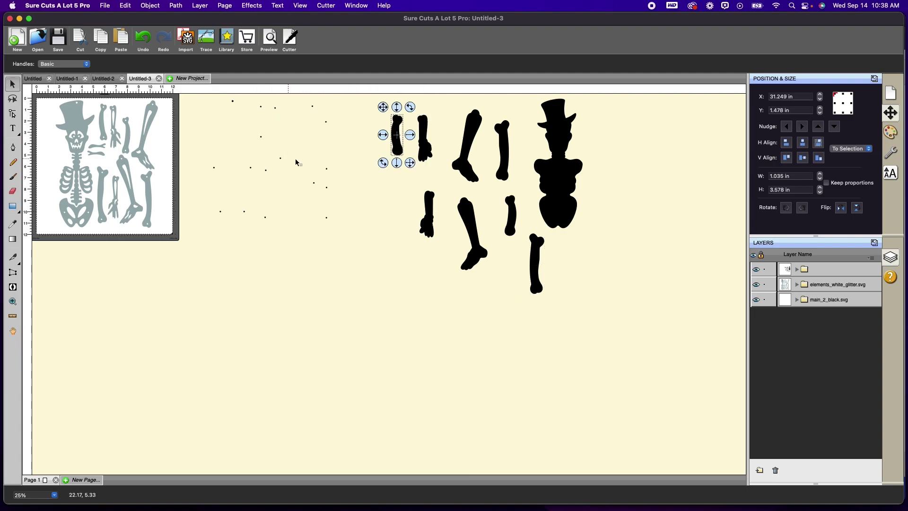
# Select all the small hole circles left behind by the black pieces and delete them
pyautogui.moveTo(339, 258); pyautogui.dragTo(193, 96)
pyautogui.press('Delete')
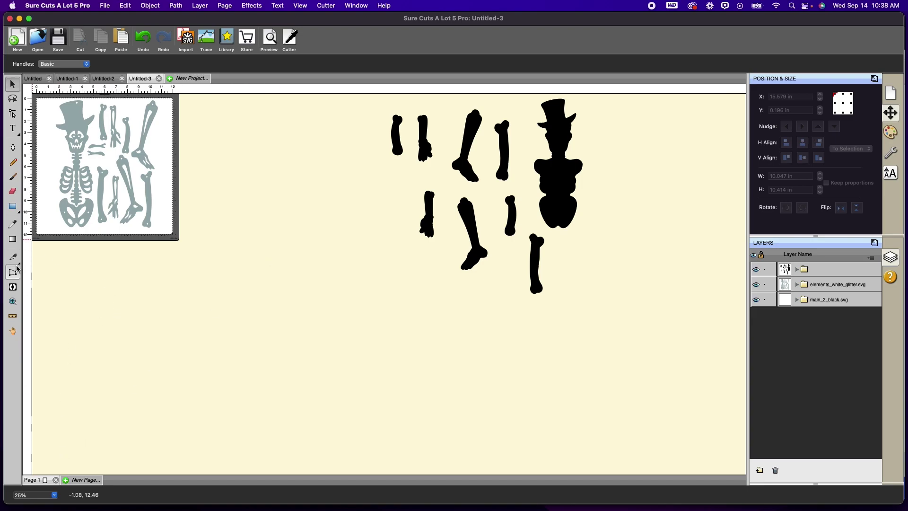
# Break apart the gray skeleton artwork on the mat into separate pieces
pyautogui.click(12, 302)
pyautogui.moveTo(213, 258); pyautogui.dragTo(8, 88)
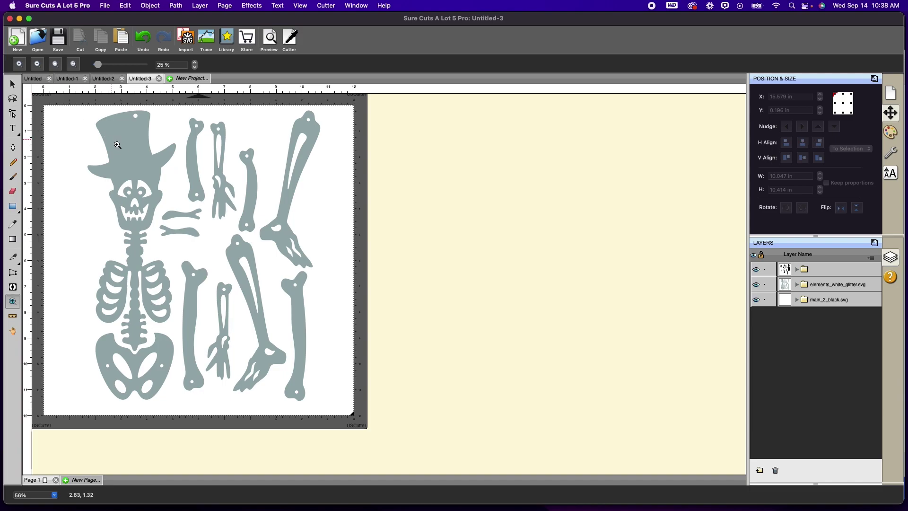
pyautogui.press('super+a')
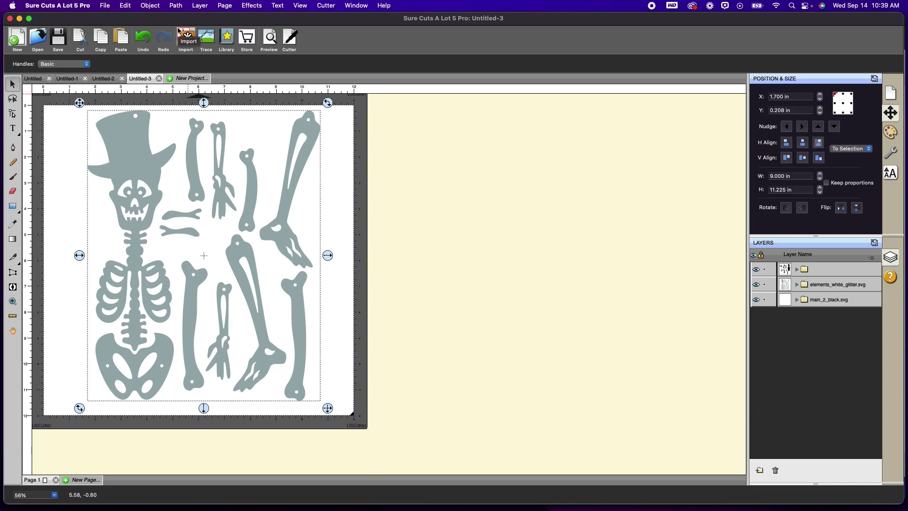
pyautogui.click(155, 6)
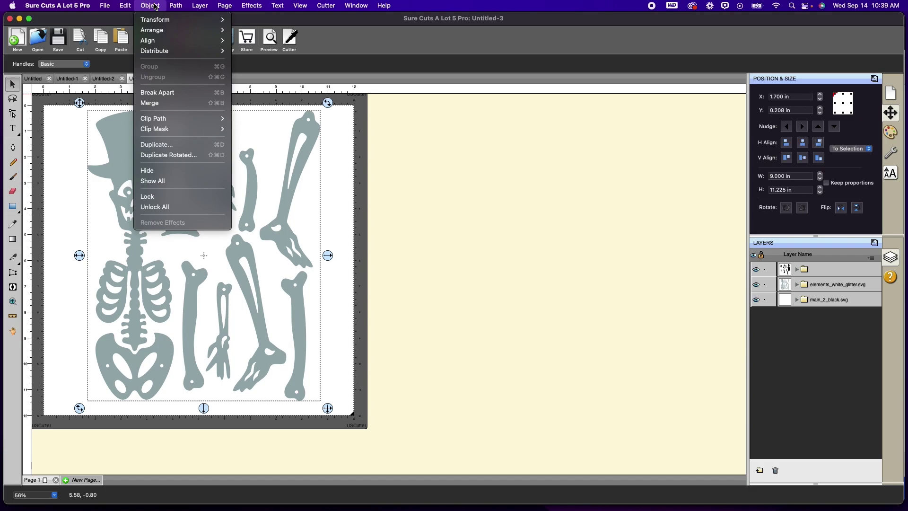
pyautogui.click(163, 93)
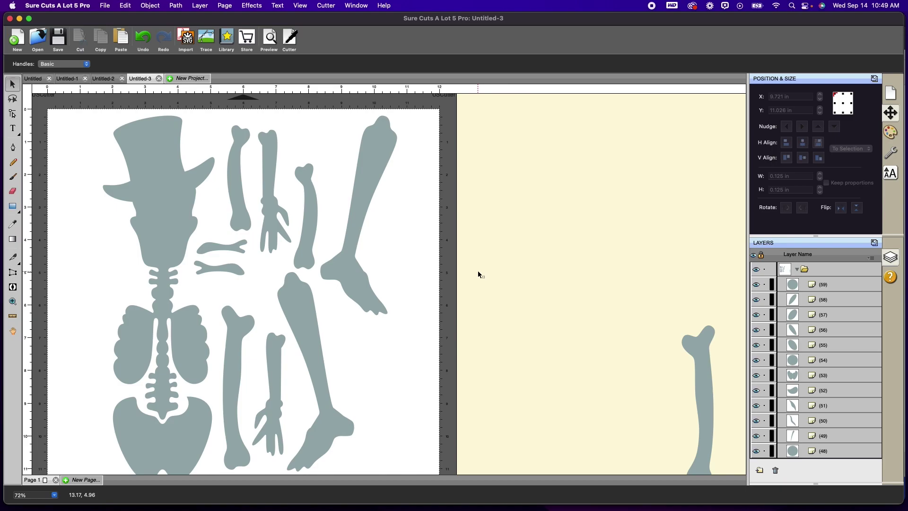
# Delete the small joint-hole circles from the upper gray lower leg, arm bones and forearm with hand
pyautogui.click(385, 131)
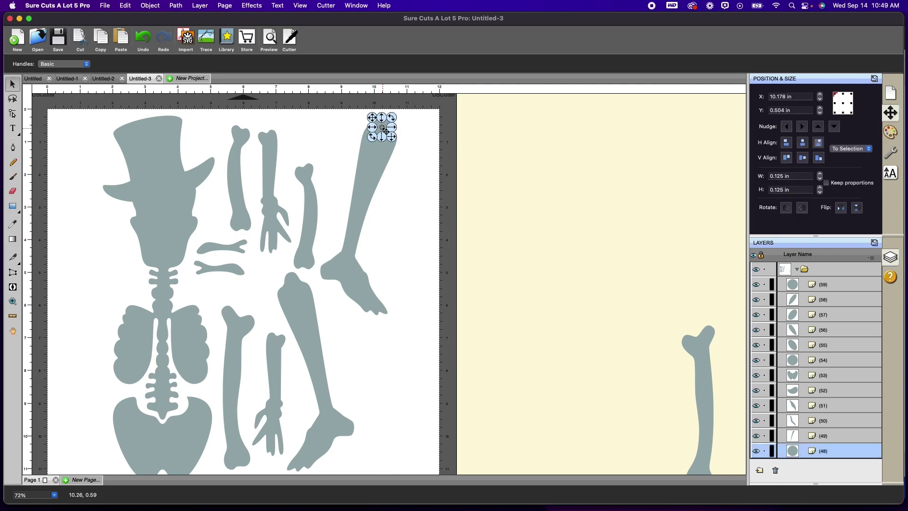
pyautogui.moveTo(385, 131); pyautogui.dragTo(306, 175)
pyautogui.press('Escape')
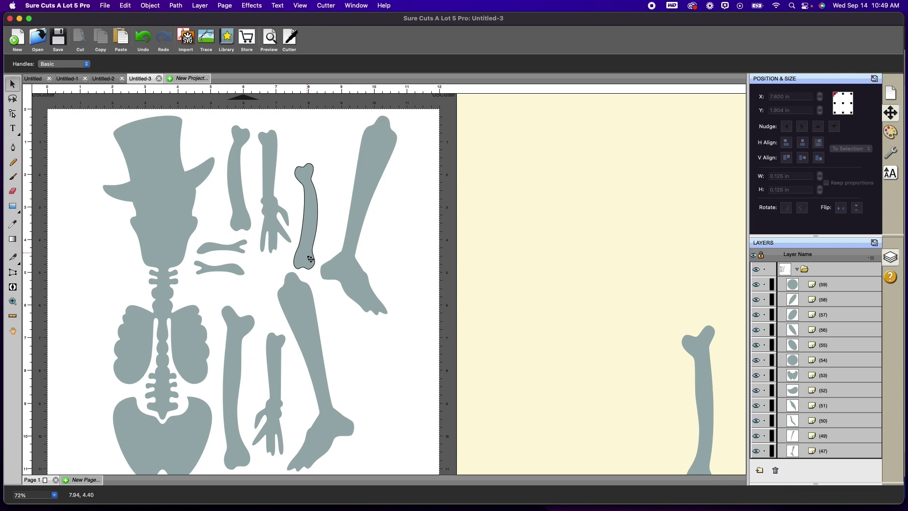
pyautogui.click(305, 260)
pyautogui.press('Escape')
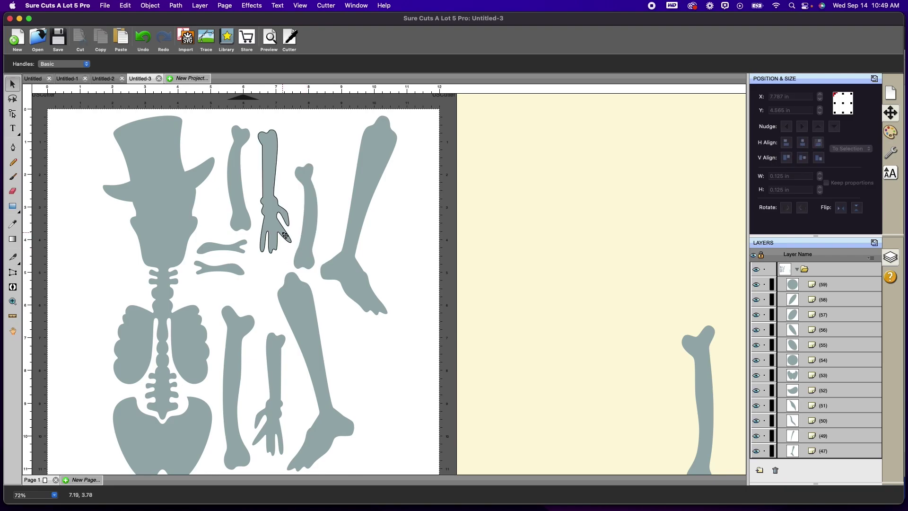
pyautogui.click(266, 138)
pyautogui.press('Escape')
pyautogui.click(242, 137)
pyautogui.press('Escape')
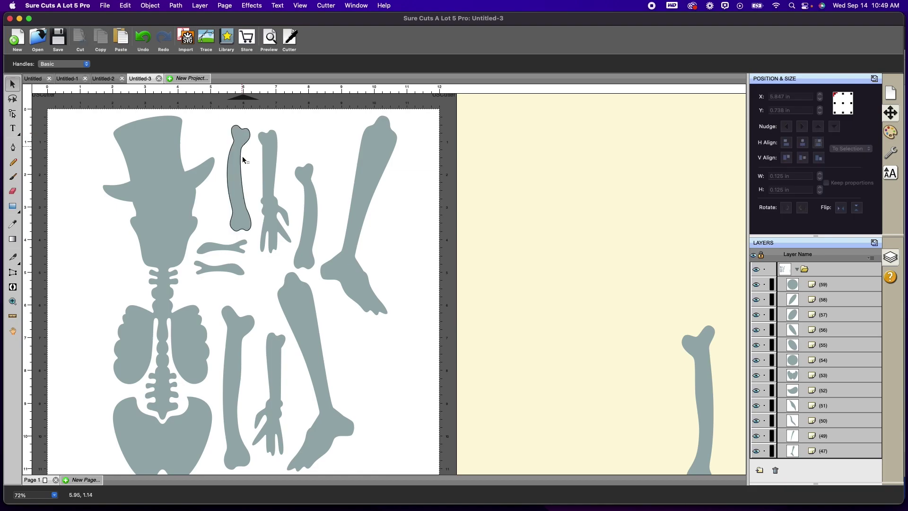
# Delete the remaining hole circles from the gray thigh bone, the lower forearm with hand and the top hat
pyautogui.click(235, 319)
pyautogui.press('Escape')
pyautogui.click(278, 343)
pyautogui.press('Escape')
pyautogui.click(163, 122)
pyautogui.press('Escape')
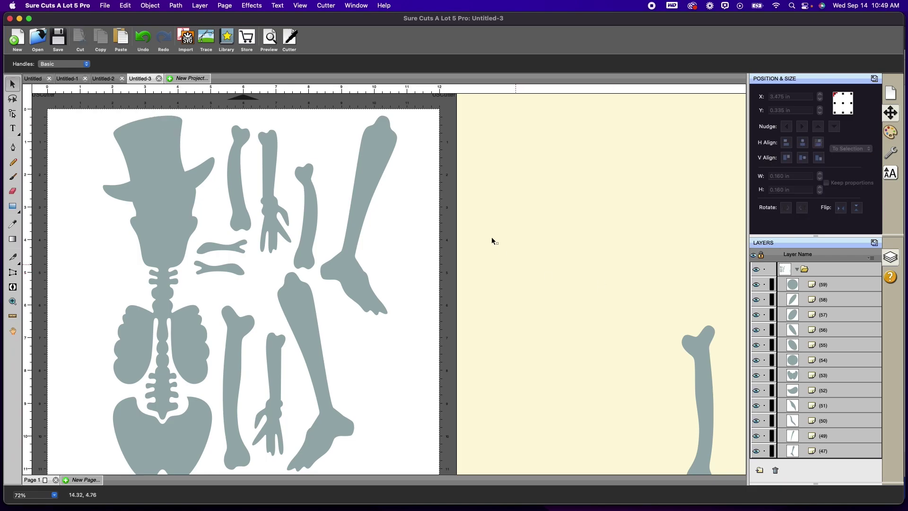
# Merge the gray lower leg and foot with its cutout shapes and move it off the mat
pyautogui.moveTo(319, 114); pyautogui.dragTo(414, 341)
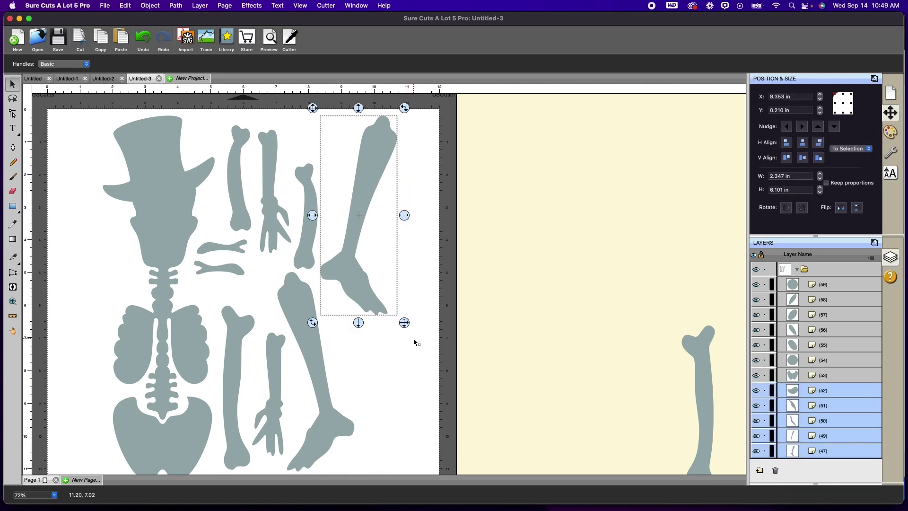
pyautogui.click(150, 6)
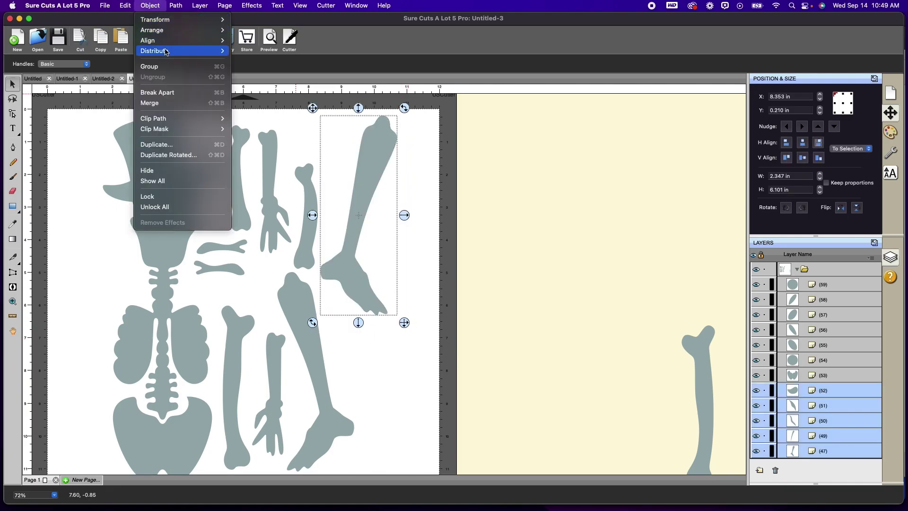
pyautogui.click(161, 102)
pyautogui.moveTo(390, 136); pyautogui.dragTo(615, 159)
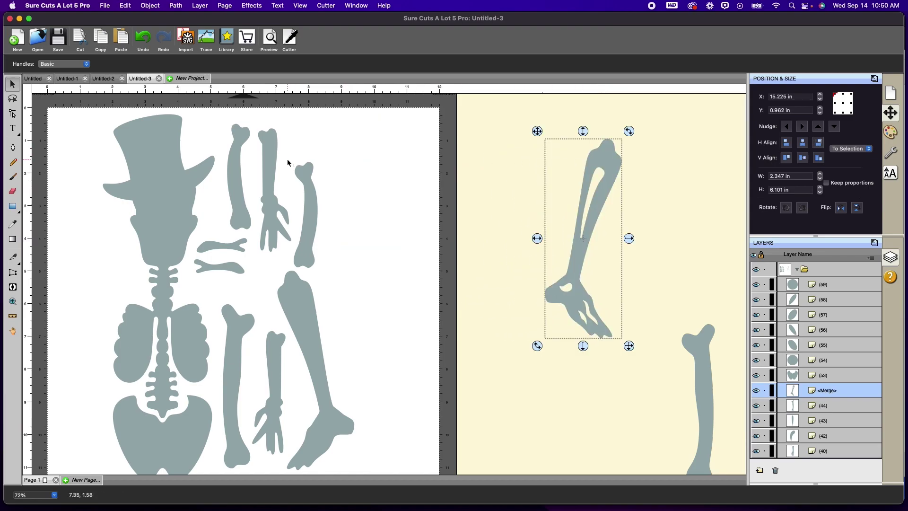
# Move the gray arm bones, the upper forearm with hand and both collarbones away from the body
pyautogui.click(306, 203)
pyautogui.moveTo(307, 203); pyautogui.dragTo(538, 193)
pyautogui.click(272, 199)
pyautogui.moveTo(272, 199); pyautogui.dragTo(442, 189)
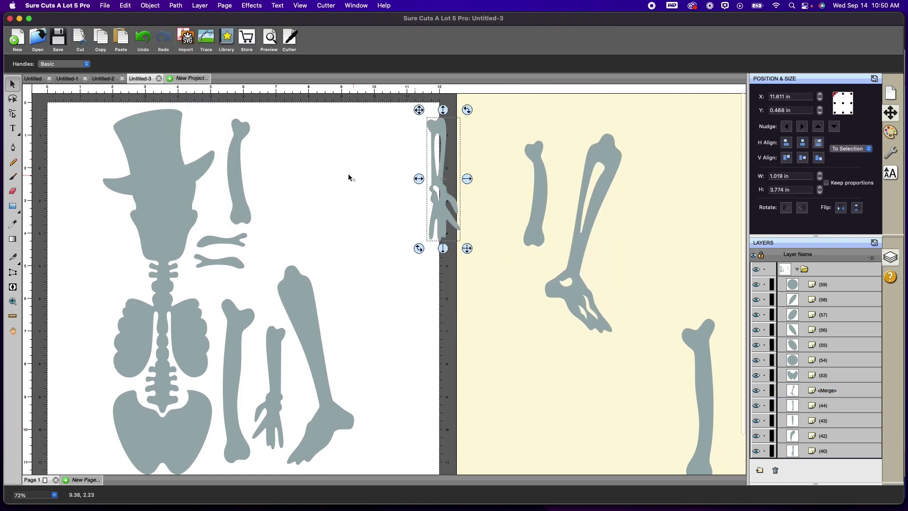
pyautogui.moveTo(239, 171); pyautogui.dragTo(383, 163)
pyautogui.moveTo(219, 260); pyautogui.dragTo(306, 166)
pyautogui.moveTo(227, 239); pyautogui.dragTo(288, 119)
pyautogui.click(353, 421)
pyautogui.moveTo(352, 421); pyautogui.dragTo(414, 411)
pyautogui.press('super+z')
# Merge the gray hat, skull and torso pieces into one shape and move it off the mat
pyautogui.click(54, 495)
pyautogui.click(24, 480)
pyautogui.click(158, 142)
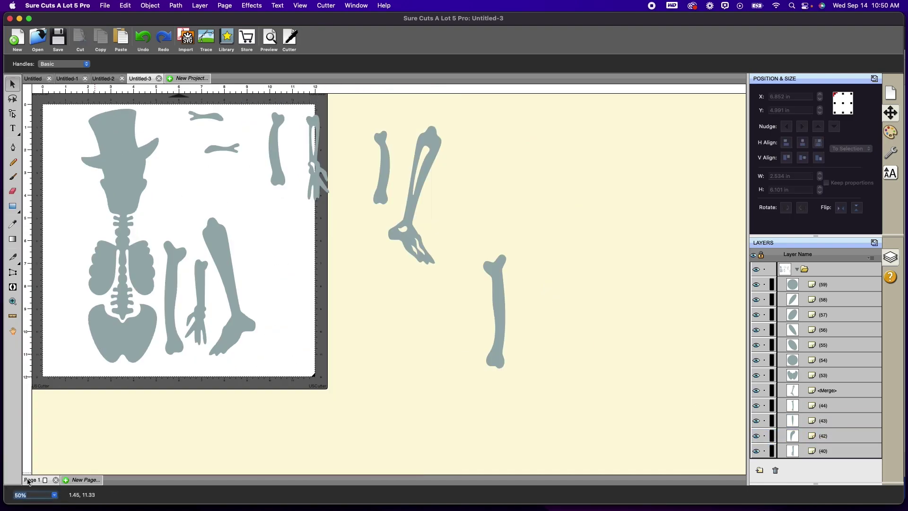
pyautogui.moveTo(158, 142); pyautogui.dragTo(577, 151)
# Move the gray thigh bone aside and merge the remaining forearm and hand with its cutout shapes
pyautogui.click(97, 246)
pyautogui.click(197, 284)
pyautogui.click(150, 5)
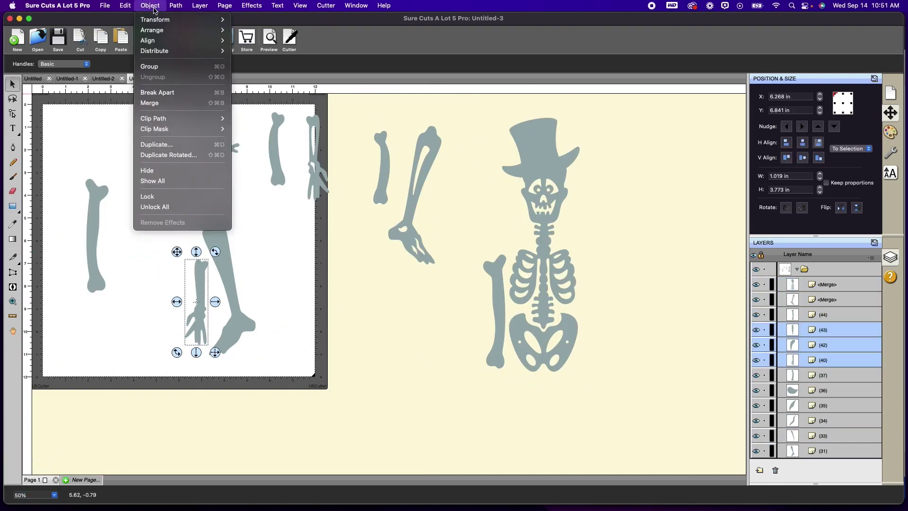
pyautogui.click(156, 104)
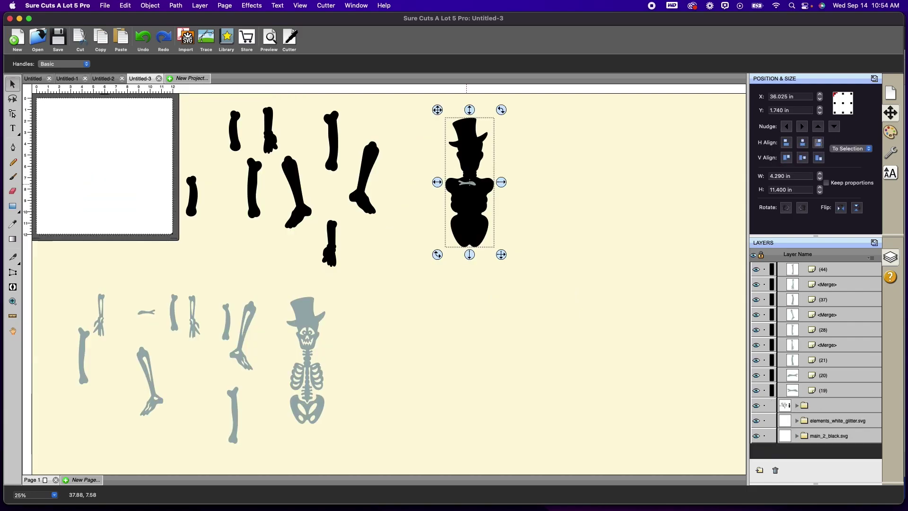
# Place the two black thigh bones side by side directly under the black pelvis
pyautogui.click(457, 284)
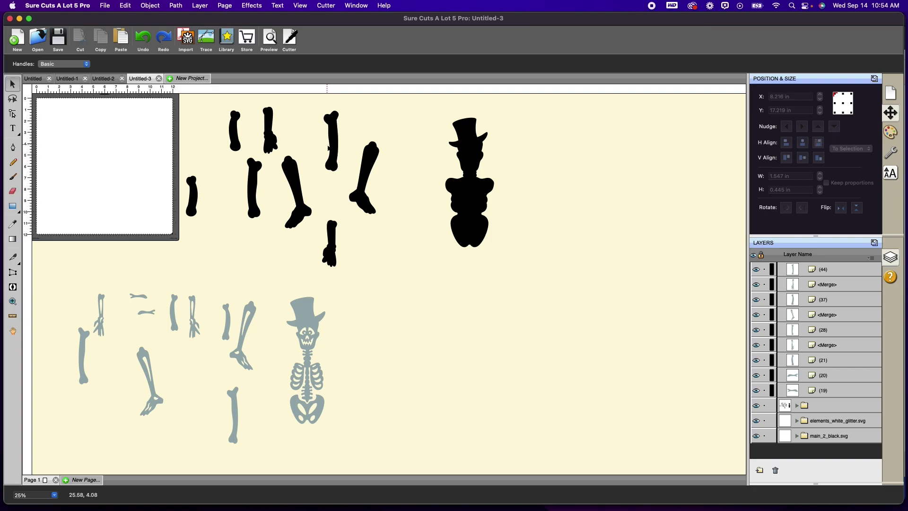
pyautogui.moveTo(338, 144); pyautogui.dragTo(488, 276)
pyautogui.moveTo(254, 189); pyautogui.dragTo(454, 279)
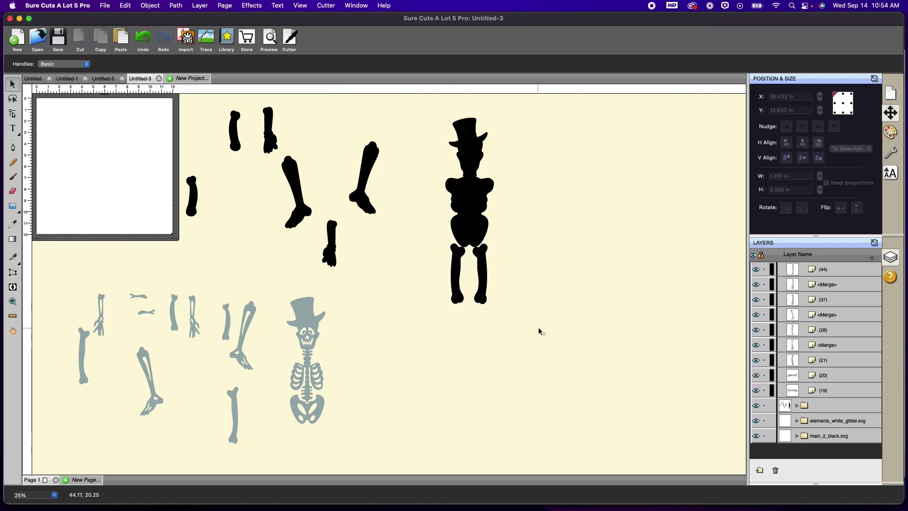
pyautogui.press('super+z')
pyautogui.press('super+z')
pyautogui.press('super+shift+z')
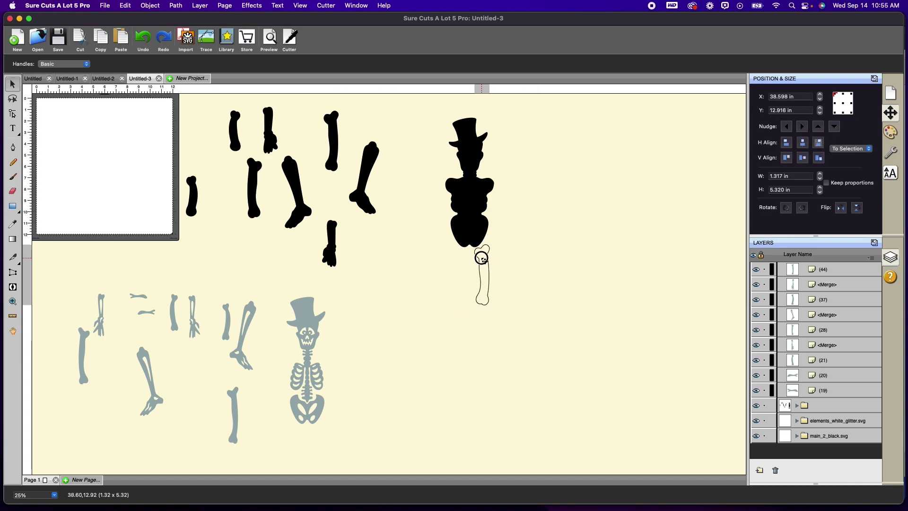
pyautogui.press('super+shift+z')
pyautogui.press('super+z')
pyautogui.press('super+shift+z')
pyautogui.click(445, 312)
# Place the black lower legs below the thighs and the black arm bones and hands at the body's sides
pyautogui.moveTo(365, 189); pyautogui.dragTo(486, 349)
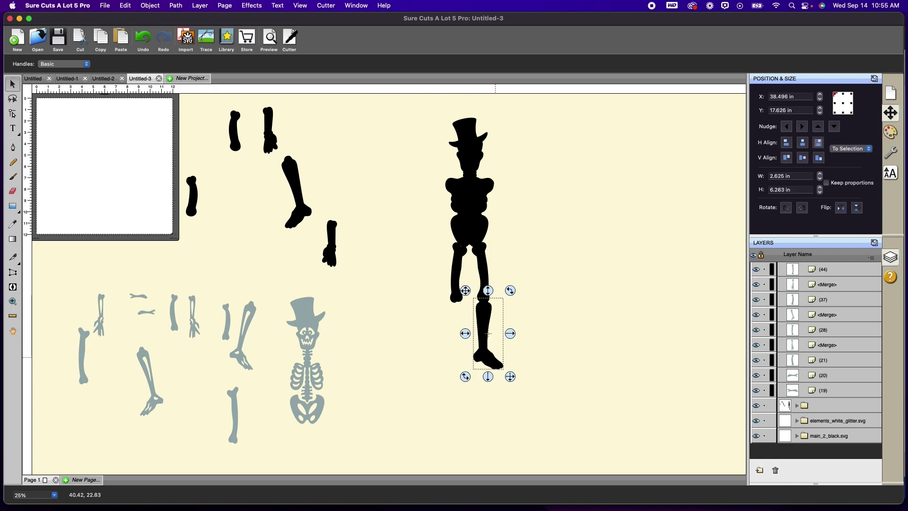
pyautogui.moveTo(295, 189); pyautogui.dragTo(446, 334)
pyautogui.moveTo(239, 136); pyautogui.dragTo(506, 205)
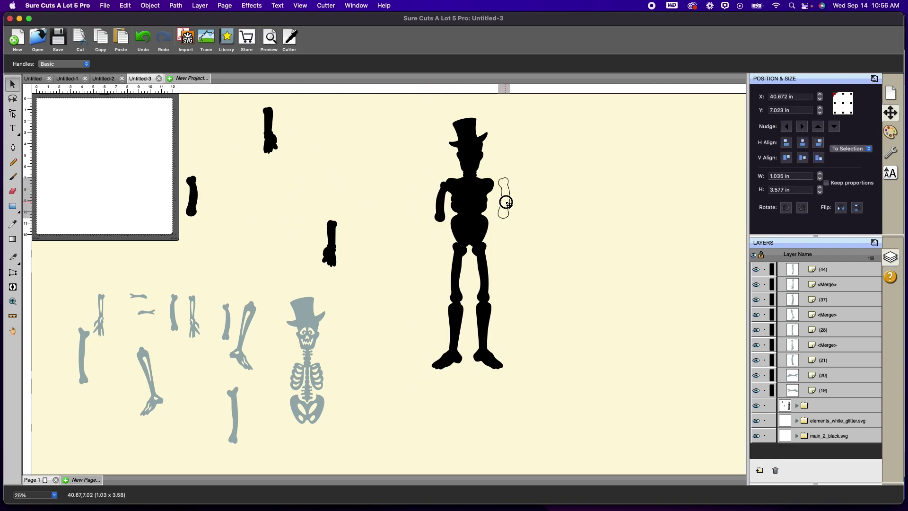
pyautogui.moveTo(191, 196); pyautogui.dragTo(442, 201)
pyautogui.moveTo(331, 241); pyautogui.dragTo(501, 239)
pyautogui.moveTo(269, 133); pyautogui.dragTo(439, 246)
pyautogui.moveTo(313, 320); pyautogui.dragTo(380, 296)
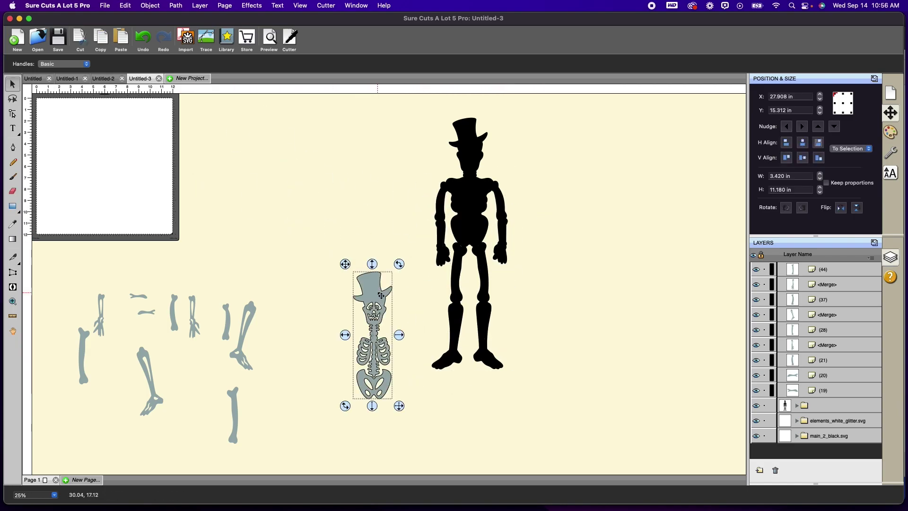
pyautogui.press('super+z')
pyautogui.click(376, 202)
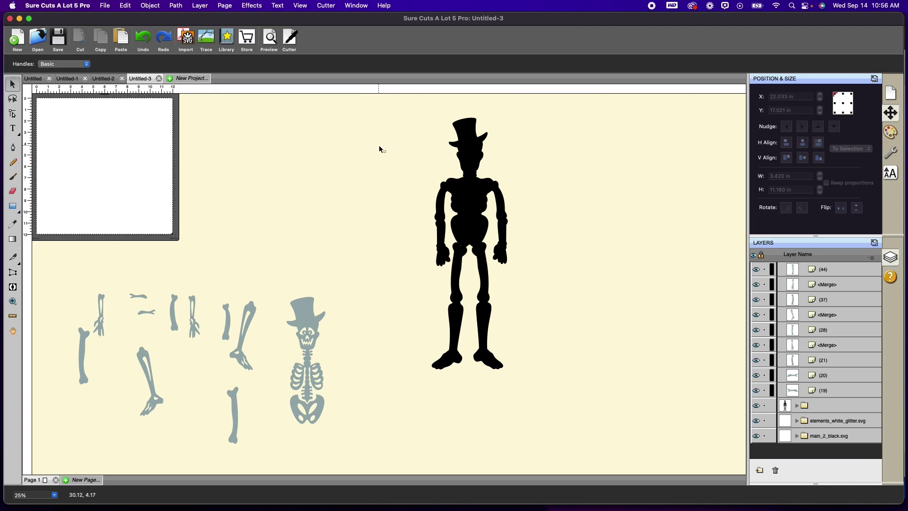
# Group all the black skeleton pieces and move the group closer to the gray artwork
pyautogui.moveTo(395, 111); pyautogui.dragTo(548, 414)
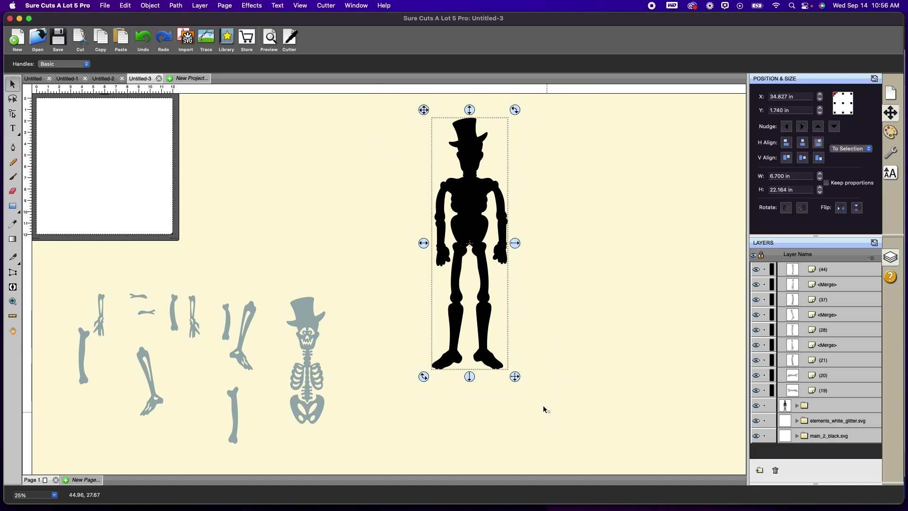
pyautogui.rightClick(464, 205)
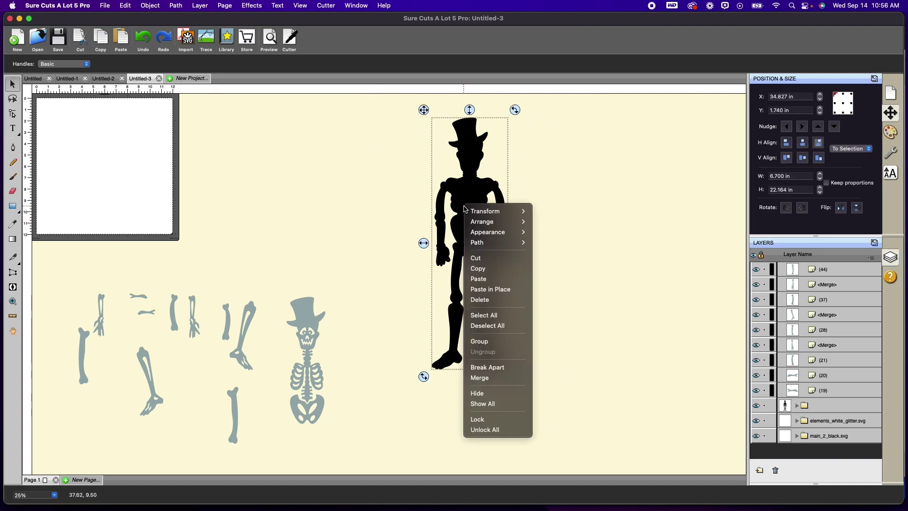
pyautogui.click(492, 342)
pyautogui.moveTo(480, 206); pyautogui.dragTo(426, 214)
# Move the gray body onto the black skeleton and send the black group to the back
pyautogui.click(306, 360)
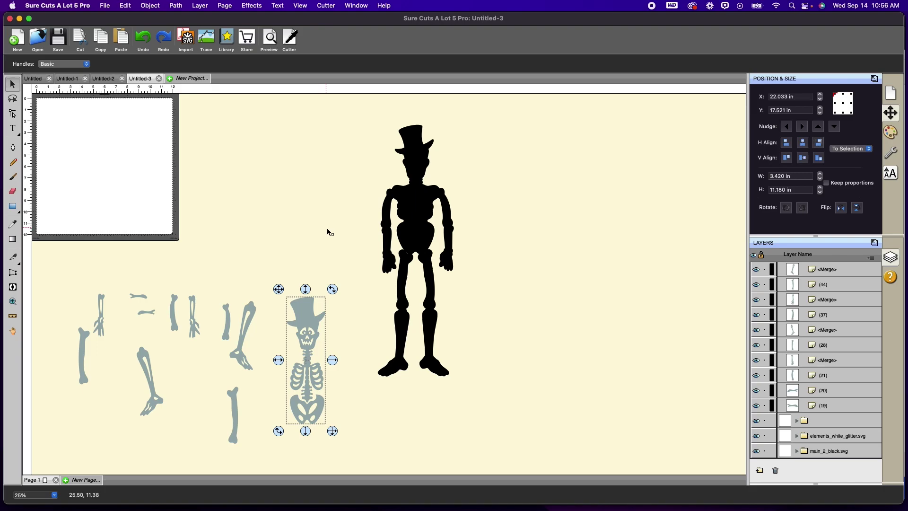
pyautogui.moveTo(314, 318); pyautogui.dragTo(428, 168)
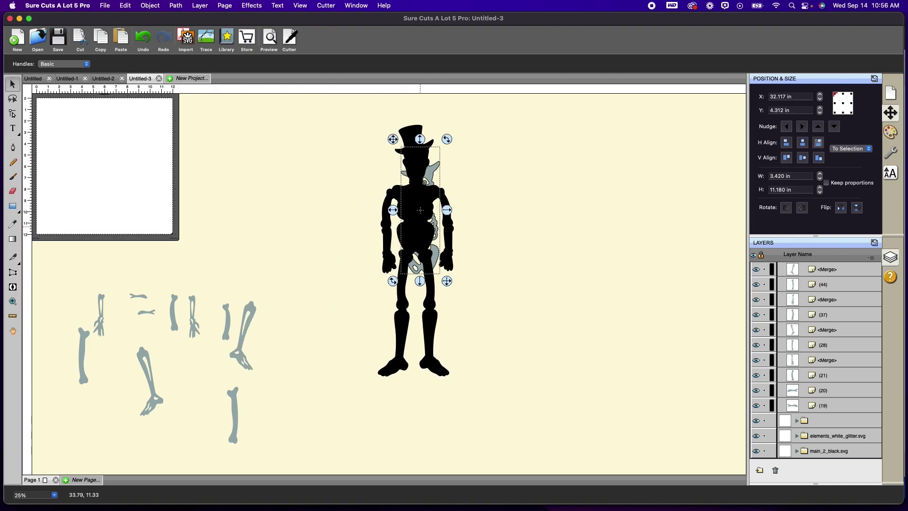
pyautogui.click(397, 342)
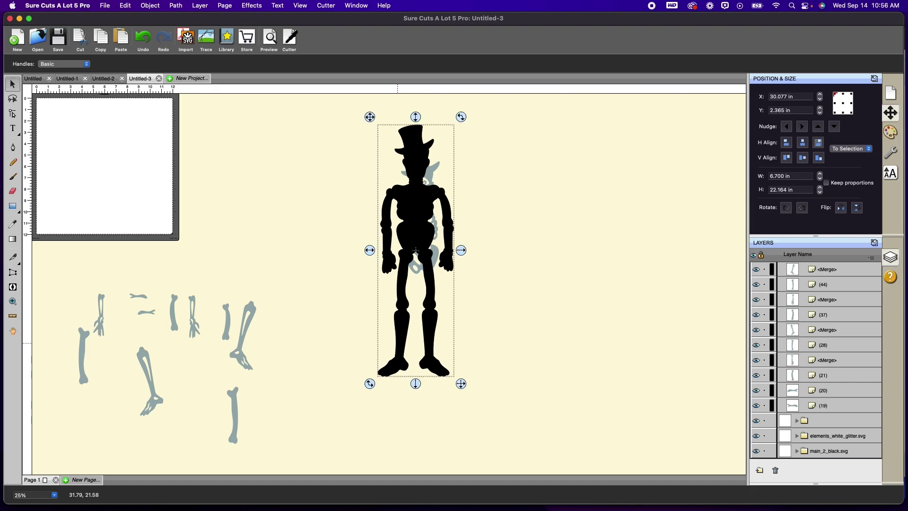
pyautogui.rightClick(398, 347)
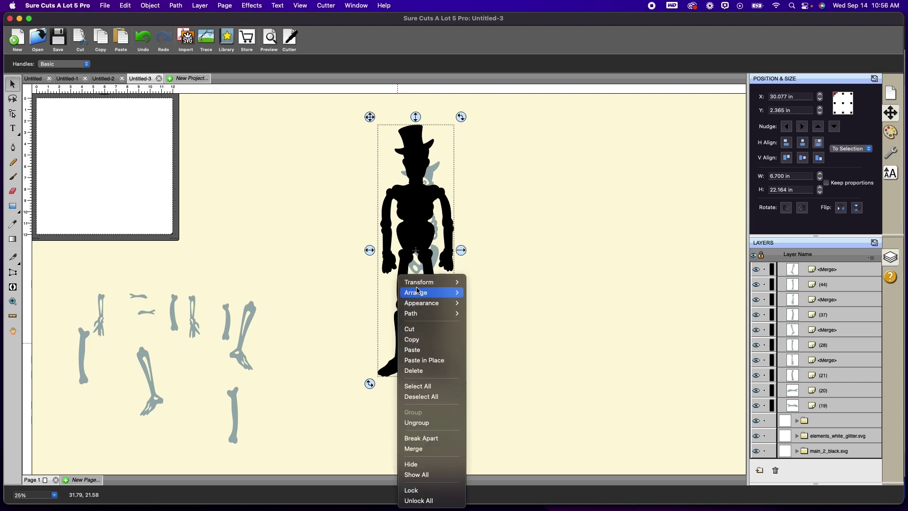
pyautogui.moveTo(418, 291)
pyautogui.click(512, 328)
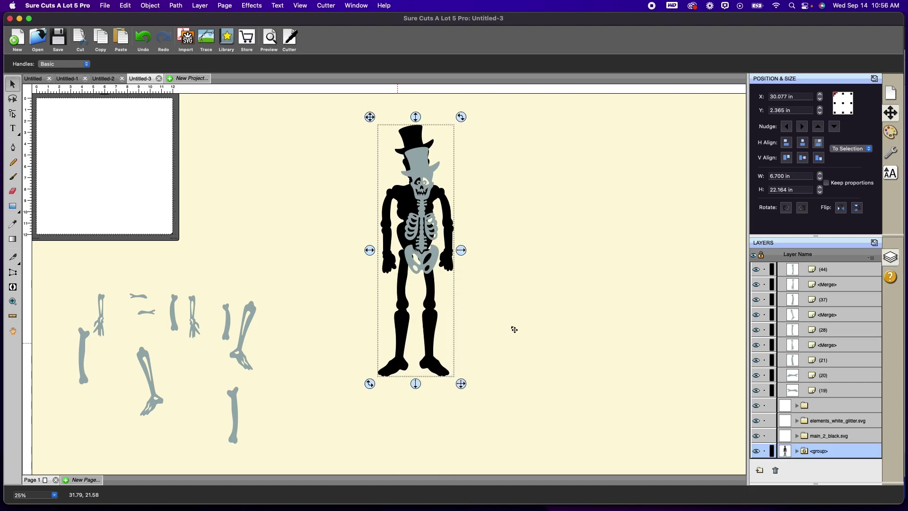
# Align the gray hat, skull and torso with the black body silhouette
pyautogui.click(470, 229)
pyautogui.click(422, 161)
pyautogui.moveTo(422, 161); pyautogui.dragTo(418, 145)
pyautogui.click(504, 162)
pyautogui.click(416, 142)
# Place the gray lower legs and a gray thigh bone over the matching black leg pieces
pyautogui.moveTo(243, 326); pyautogui.dragTo(400, 334)
pyautogui.moveTo(243, 338); pyautogui.dragTo(434, 344)
pyautogui.moveTo(233, 416); pyautogui.dragTo(431, 291)
pyautogui.moveTo(142, 409); pyautogui.dragTo(370, 384)
pyautogui.click(320, 349)
# Place the gray arm bones, hands, collarbones and remaining thigh bone over the matching black silhouette parts
pyautogui.moveTo(227, 322); pyautogui.dragTo(445, 206)
pyautogui.click(487, 228)
pyautogui.moveTo(195, 316); pyautogui.dragTo(386, 208)
pyautogui.moveTo(152, 312); pyautogui.dragTo(450, 258)
pyautogui.moveTo(83, 354); pyautogui.dragTo(403, 279)
pyautogui.click(353, 112)
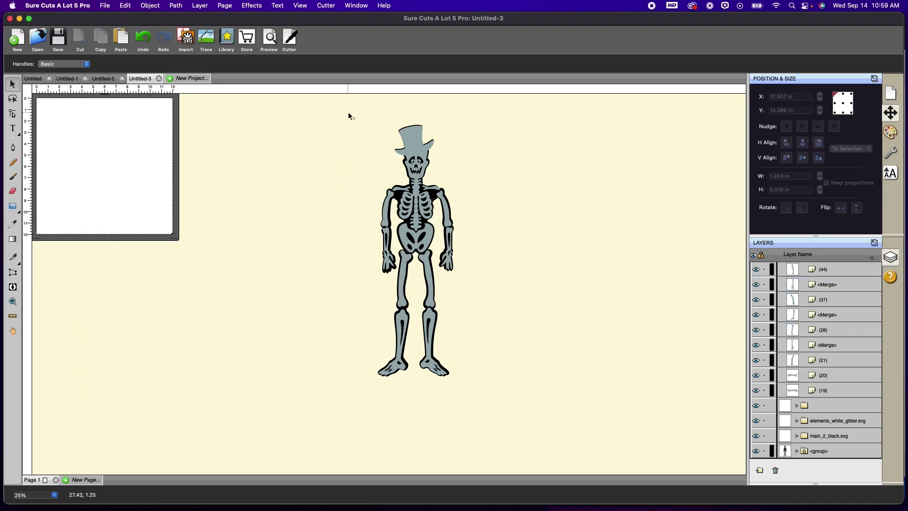
# Select the whole assembled skeleton and group its gray and black pieces together
pyautogui.moveTo(350, 119); pyautogui.dragTo(498, 427)
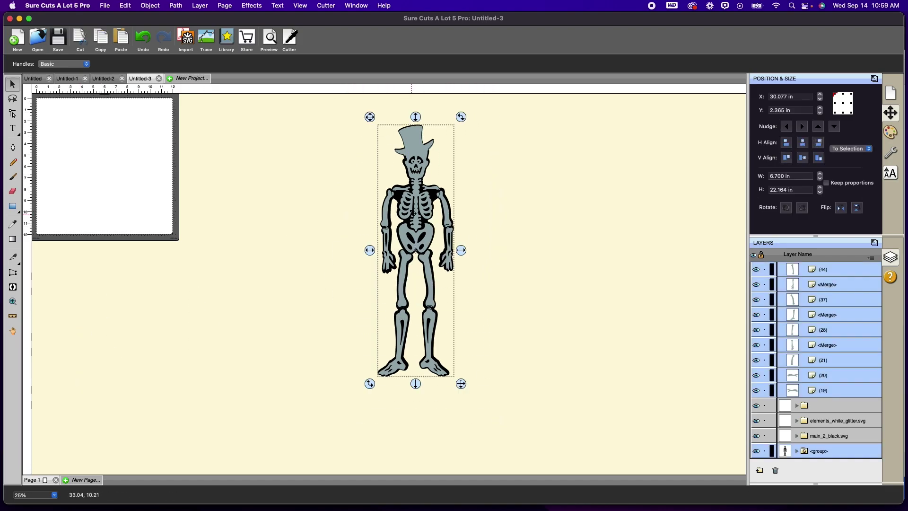
pyautogui.rightClick(411, 208)
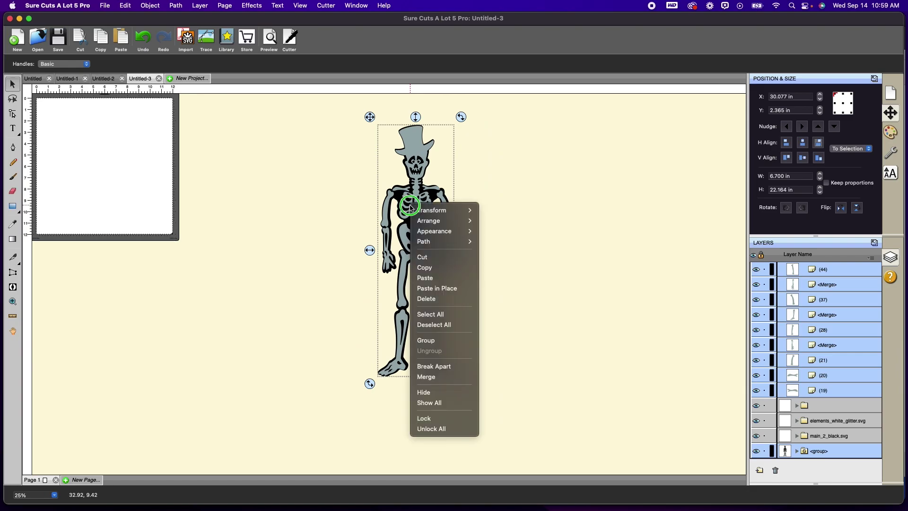
pyautogui.click(432, 341)
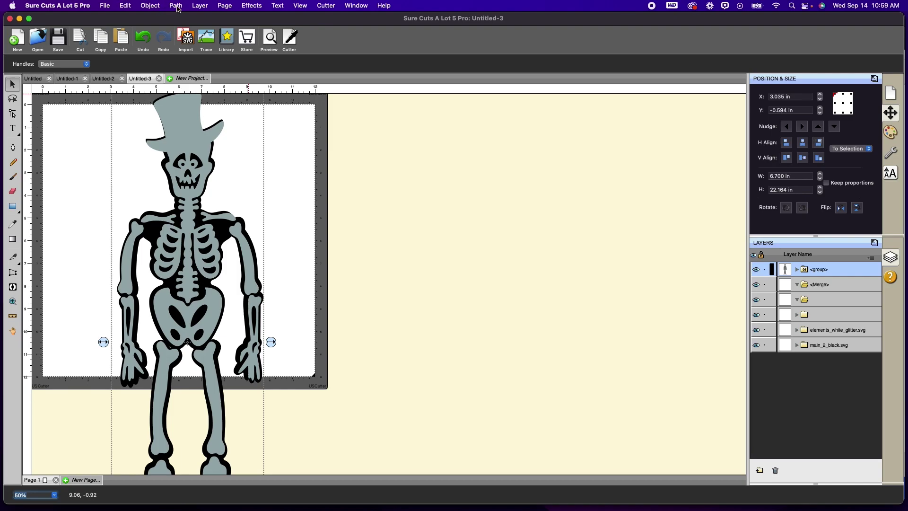
# Scale the grouped skeleton down by percentage, keeping its proportions, to about 2.2 in tall
pyautogui.click(150, 6)
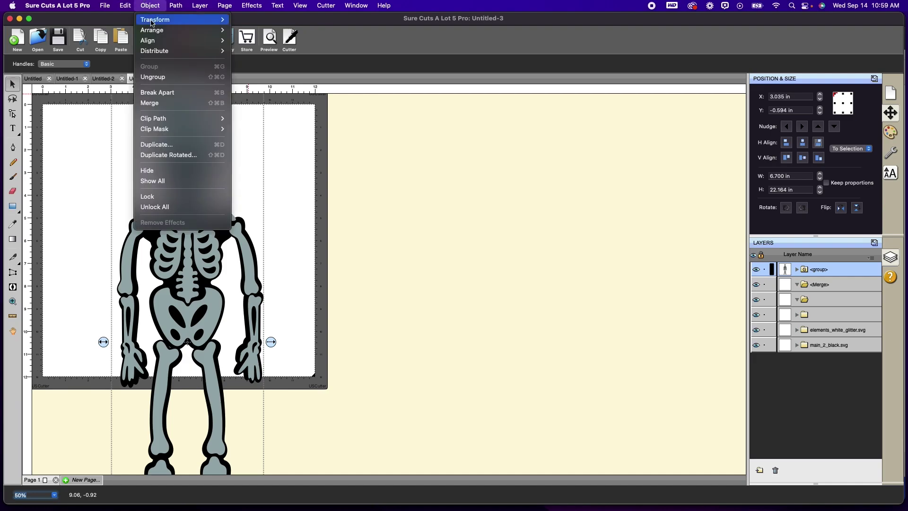
pyautogui.moveTo(151, 24)
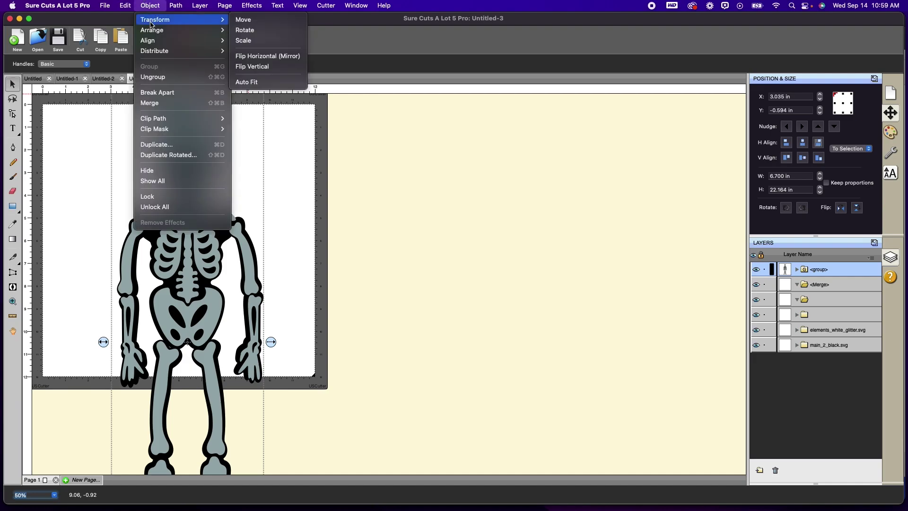
pyautogui.click(264, 40)
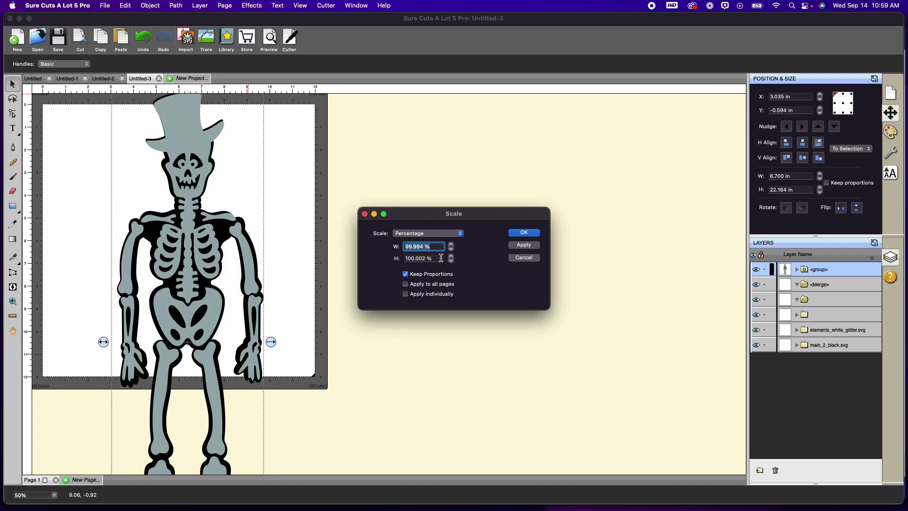
pyautogui.write('1')
pyautogui.click(523, 234)
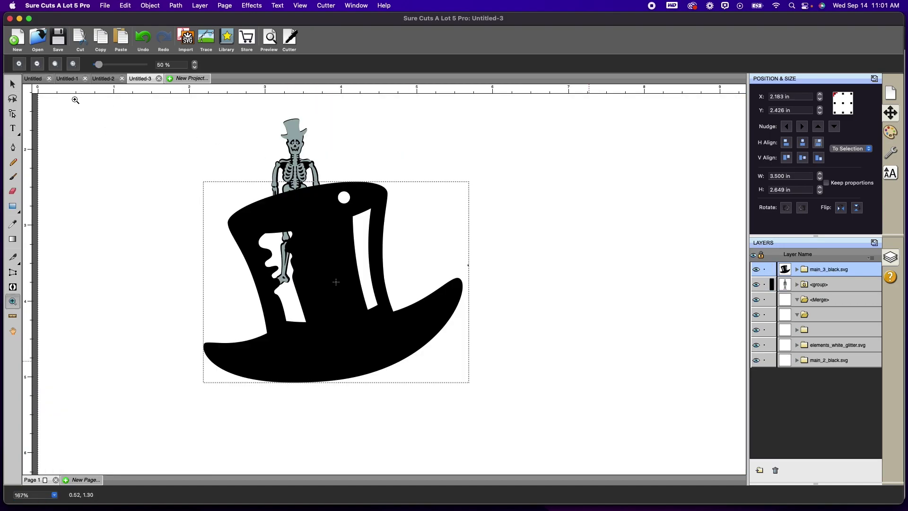
# Move the black top hat artwork from main_3_black.svg beside the small skeleton so they no longer overlap
pyautogui.click(14, 84)
pyautogui.moveTo(326, 229); pyautogui.dragTo(502, 179)
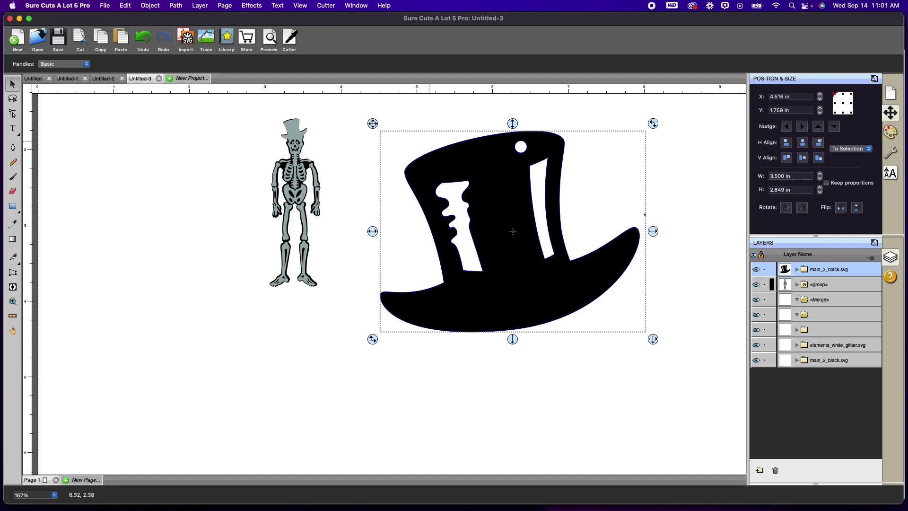
# Scale the black top hat down to 10 percent, keeping proportions, and place it over the skeleton's gray hat
pyautogui.click(151, 6)
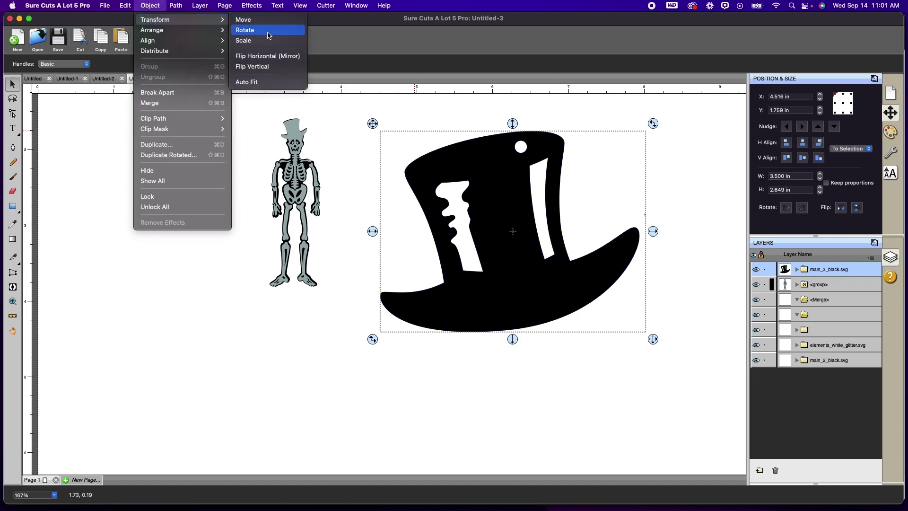
pyautogui.click(263, 40)
pyautogui.write('10')
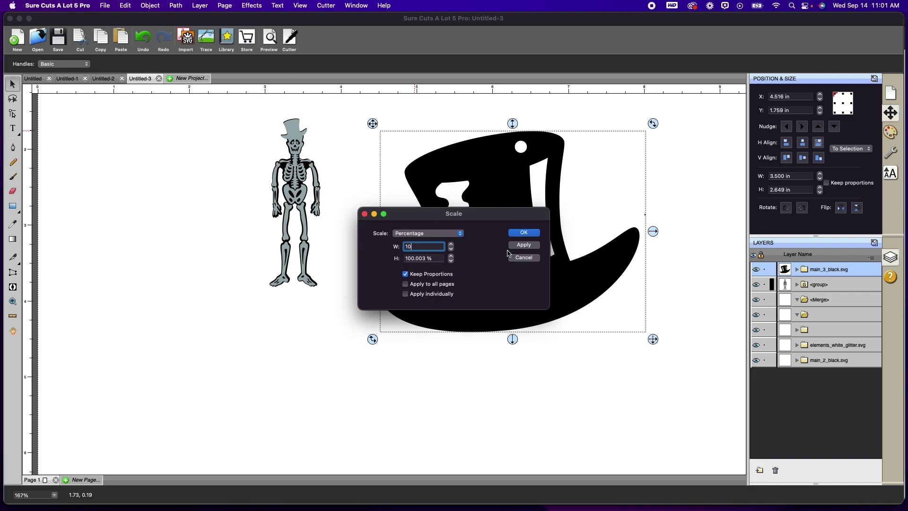
pyautogui.click(524, 232)
pyautogui.moveTo(393, 143); pyautogui.dragTo(293, 129)
pyautogui.click(387, 162)
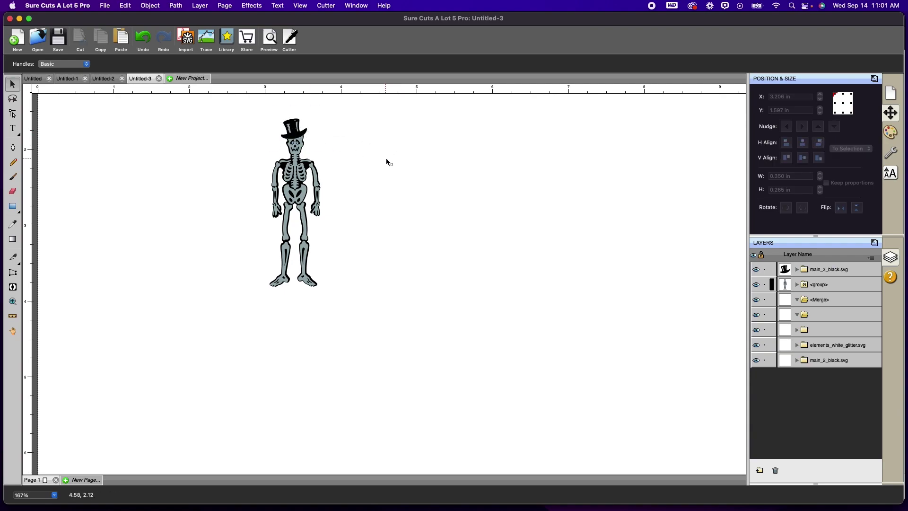
# Export the skeleton with its hat as an SVG named jolly2 in the SVG folder, replacing the existing file
pyautogui.click(104, 5)
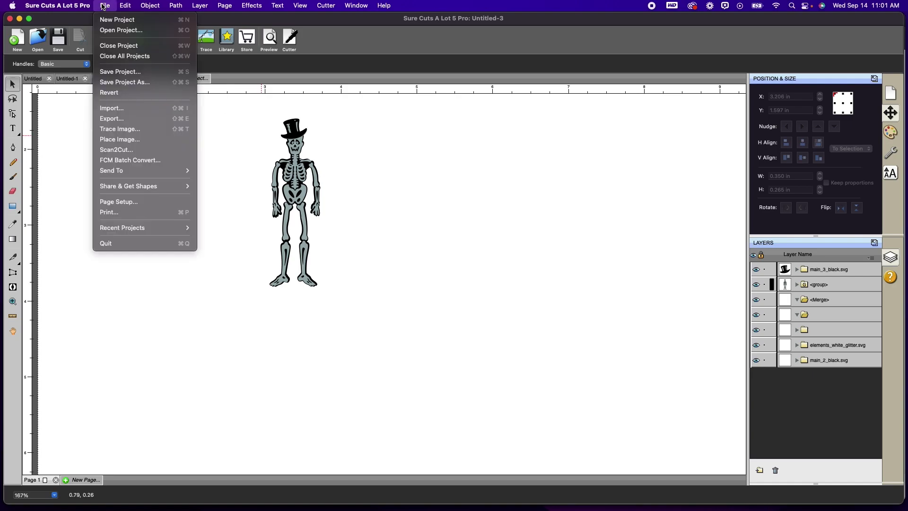
pyautogui.click(131, 122)
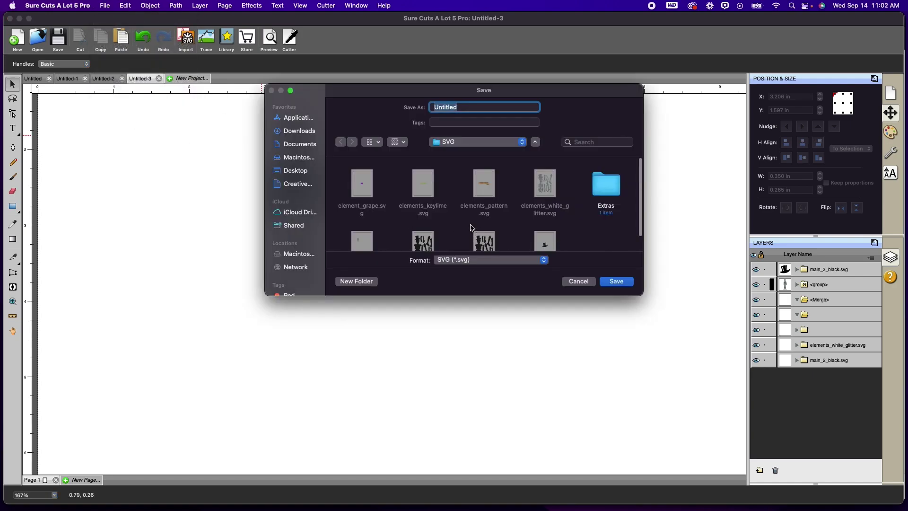
pyautogui.write('jolly2')
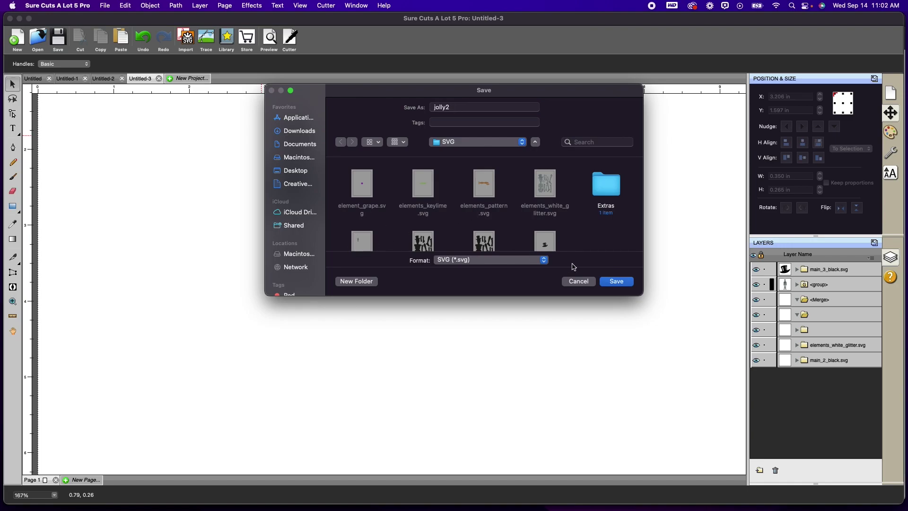
pyautogui.click(618, 283)
pyautogui.click(480, 237)
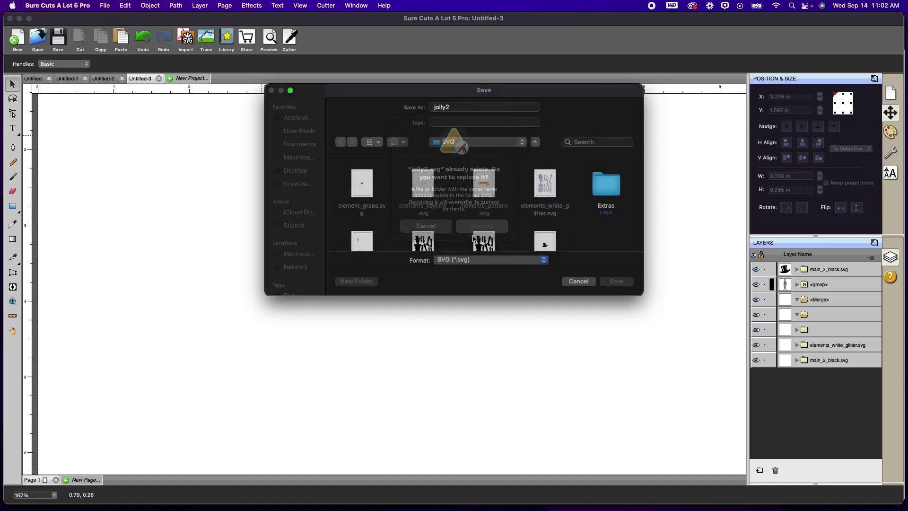
pyautogui.click(511, 305)
# Switch to Cricut Design Space and upload jolly2.svg from the Jolly Jointed Skeleton download's SVG folder as a cut image
pyautogui.moveTo(385, 497)
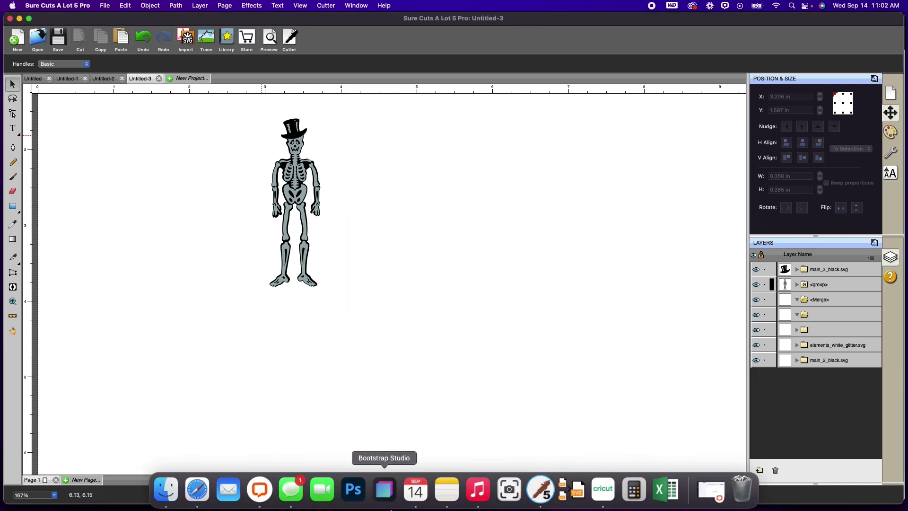
pyautogui.click(592, 490)
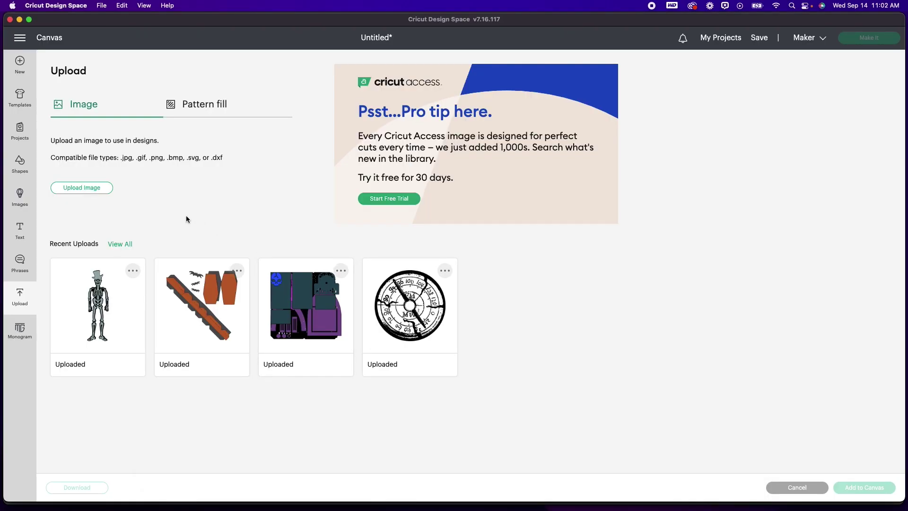
pyautogui.click(93, 188)
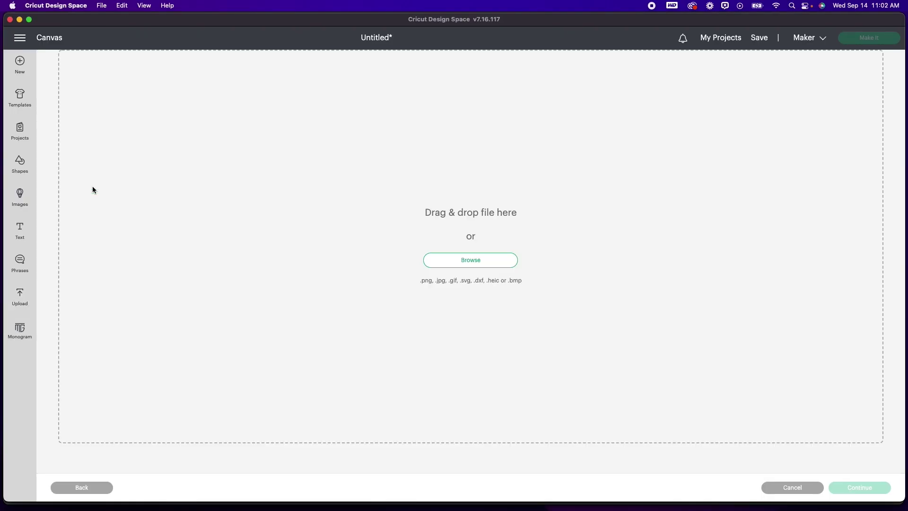
pyautogui.click(469, 262)
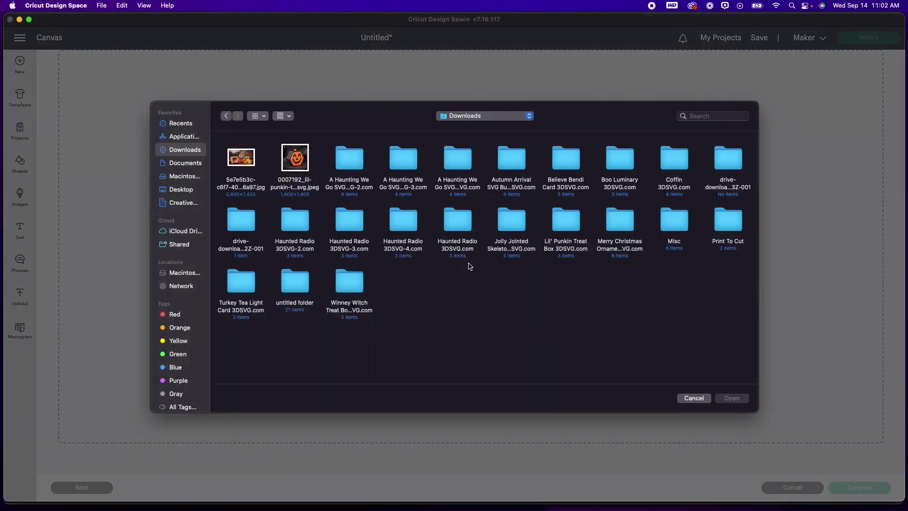
pyautogui.doubleClick(508, 221)
pyautogui.doubleClick(338, 154)
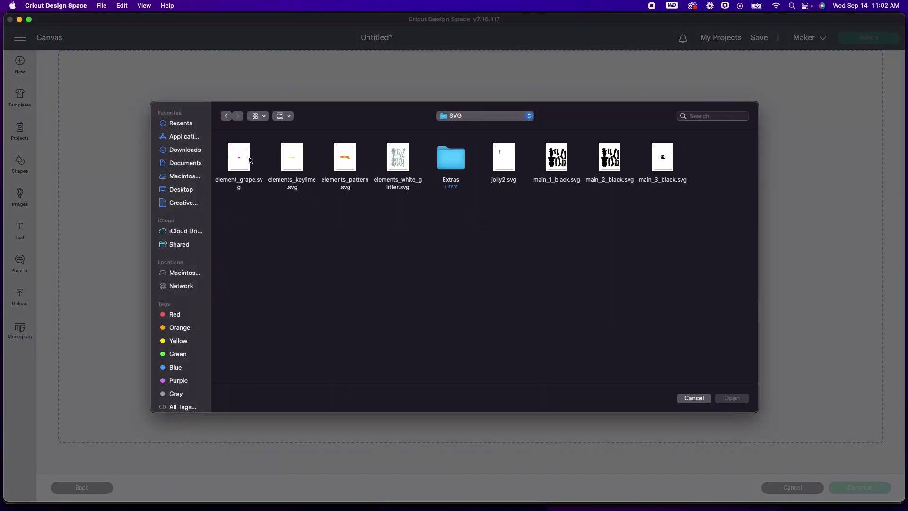
pyautogui.click(504, 158)
pyautogui.click(732, 398)
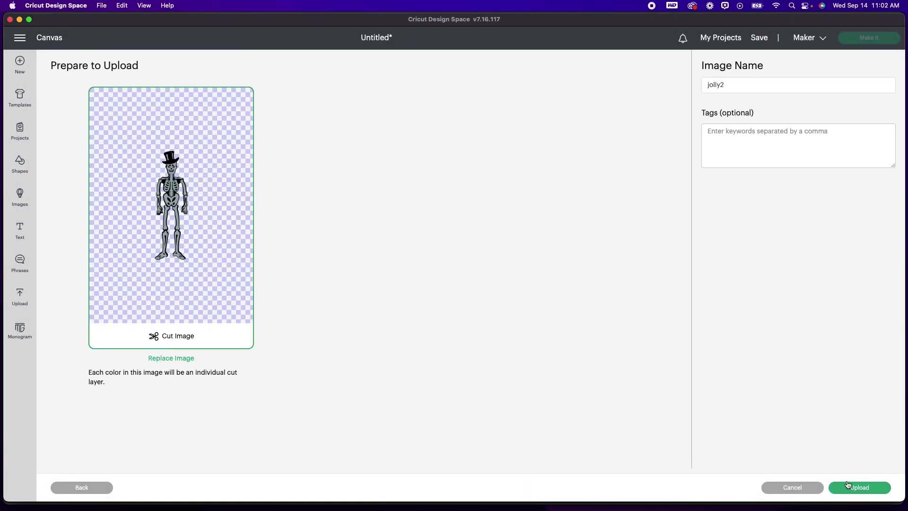
pyautogui.click(861, 489)
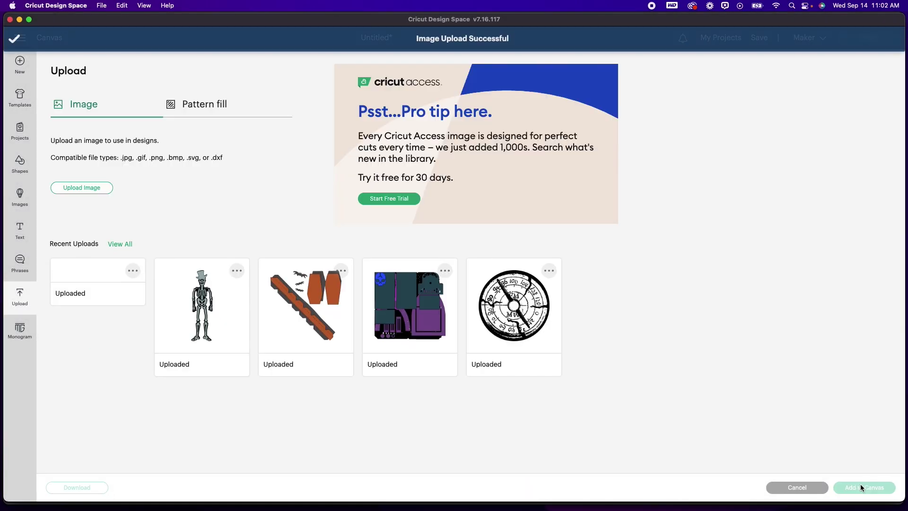
# Add the newly uploaded black-hatted skeleton to the canvas and deselect it
pyautogui.click(116, 298)
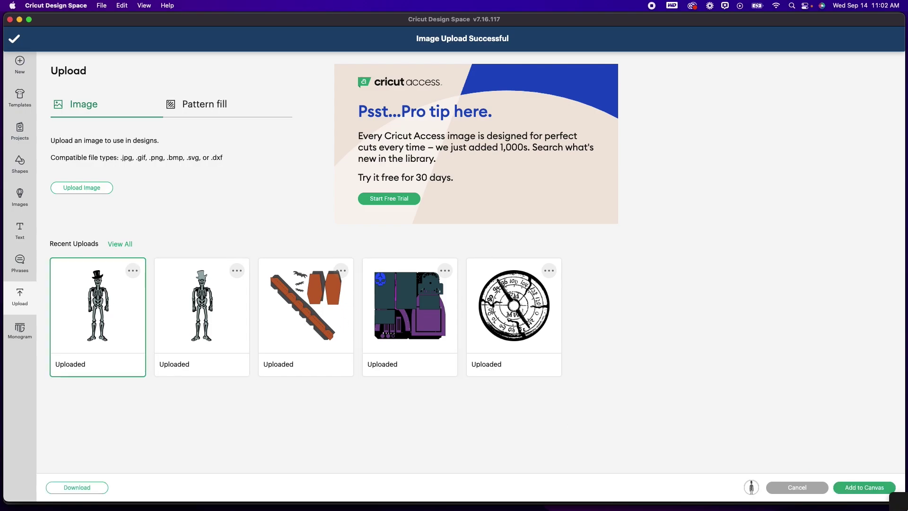
pyautogui.click(858, 489)
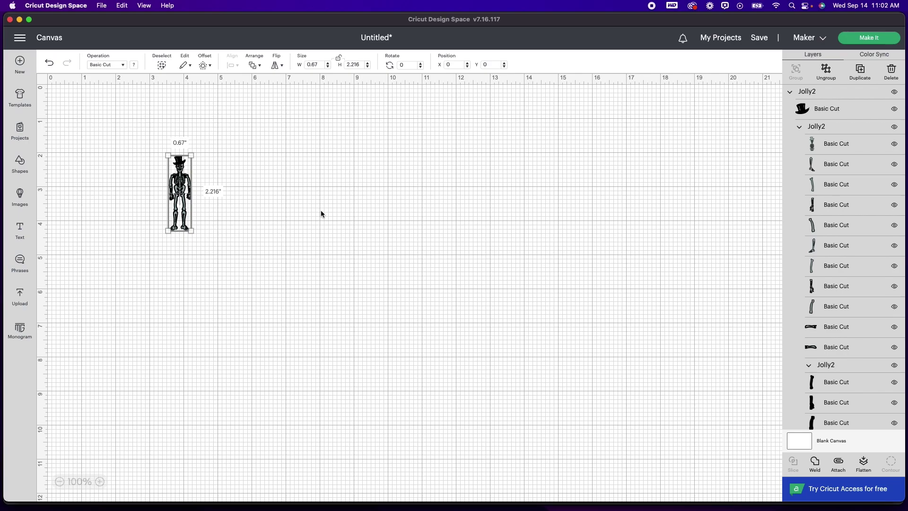
pyautogui.click(321, 210)
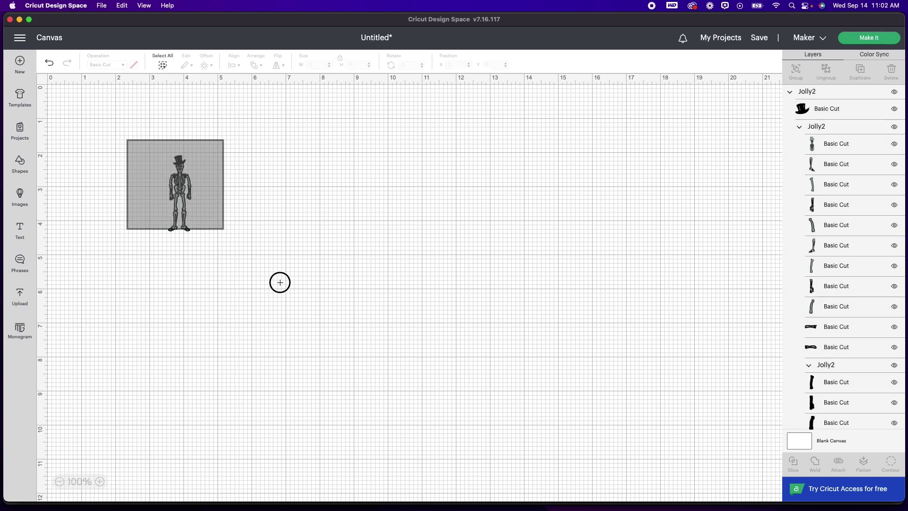